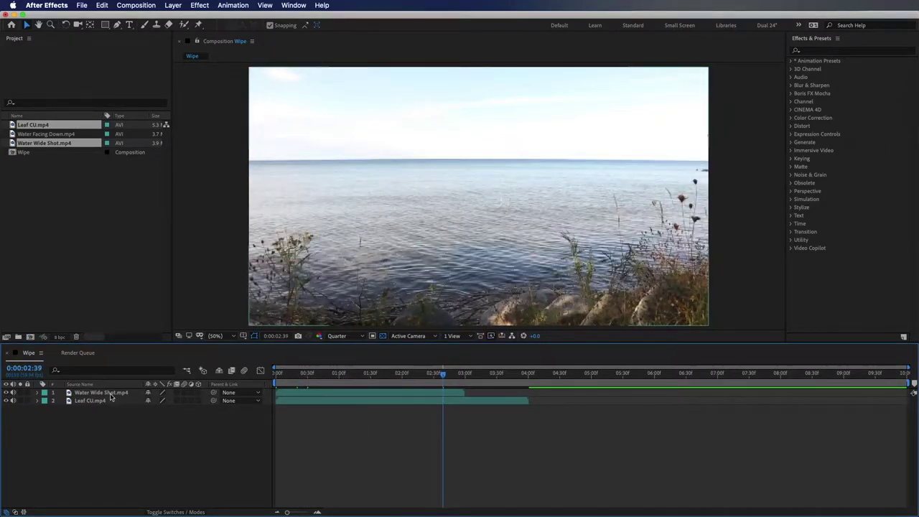
Go to 0:00:02:30 and shift the Leaf CU.mp4 layer so that it starts at that time
click(495, 374)
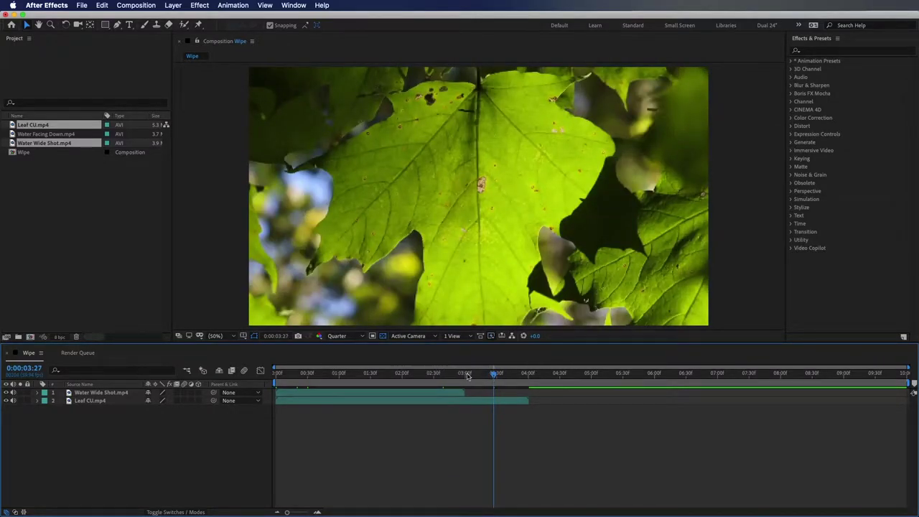
click(467, 374)
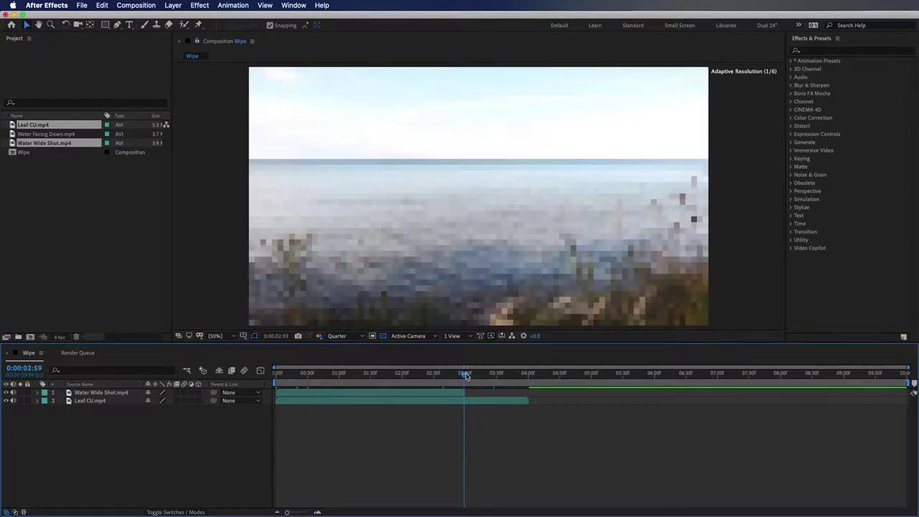
click(38, 370)
text(230)
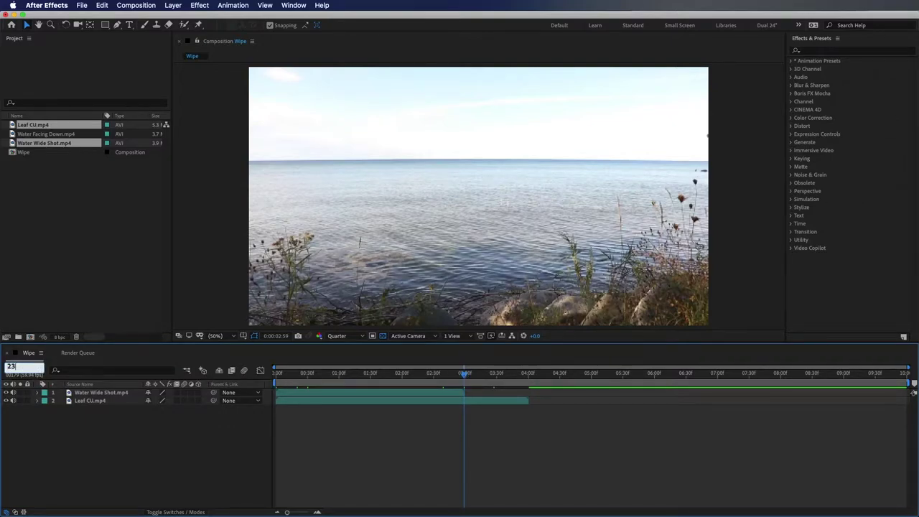
key(Return)
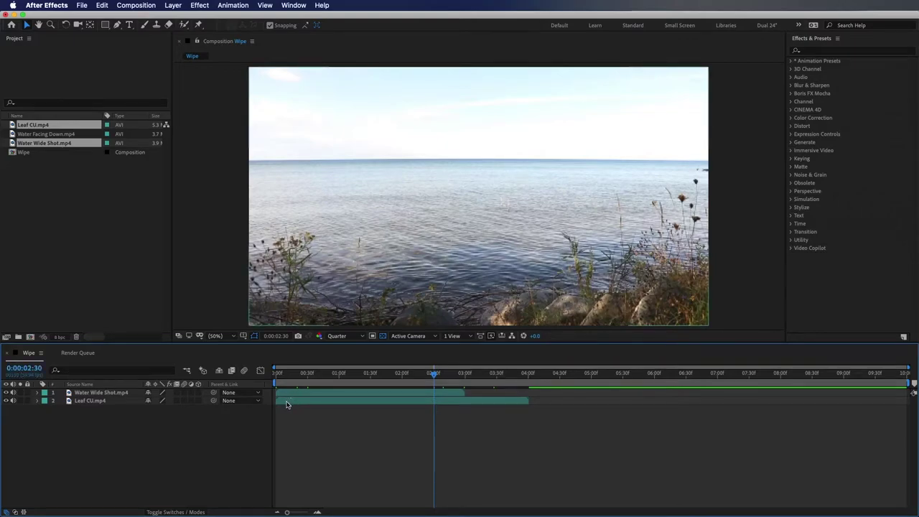
drag(286, 404, 440, 415)
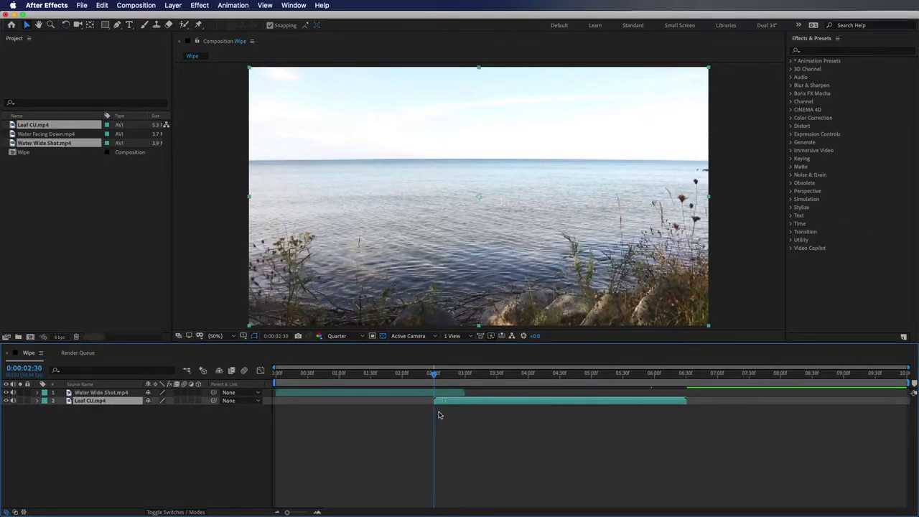
End the work area at 0:00:06:30, where the Leaf CU.mp4 clip finishes, and trim the composition to it
click(686, 374)
key(n)
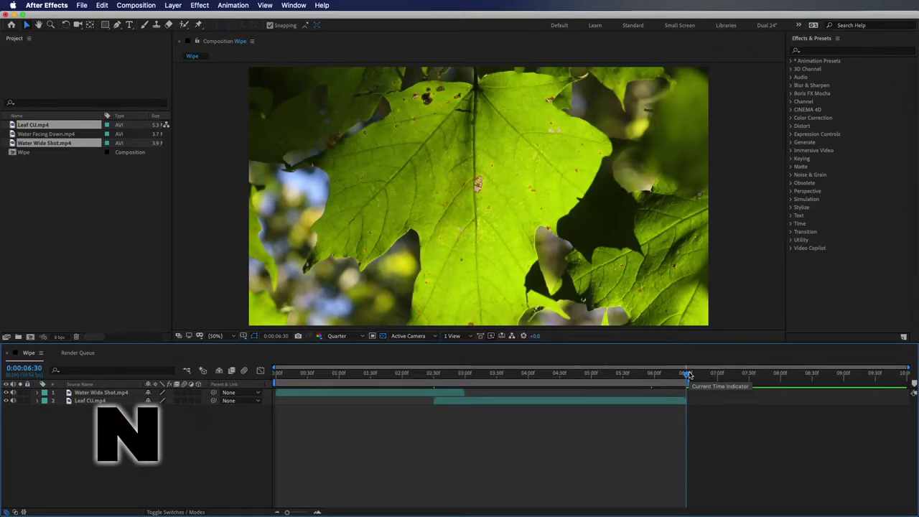
key(super+shift+x)
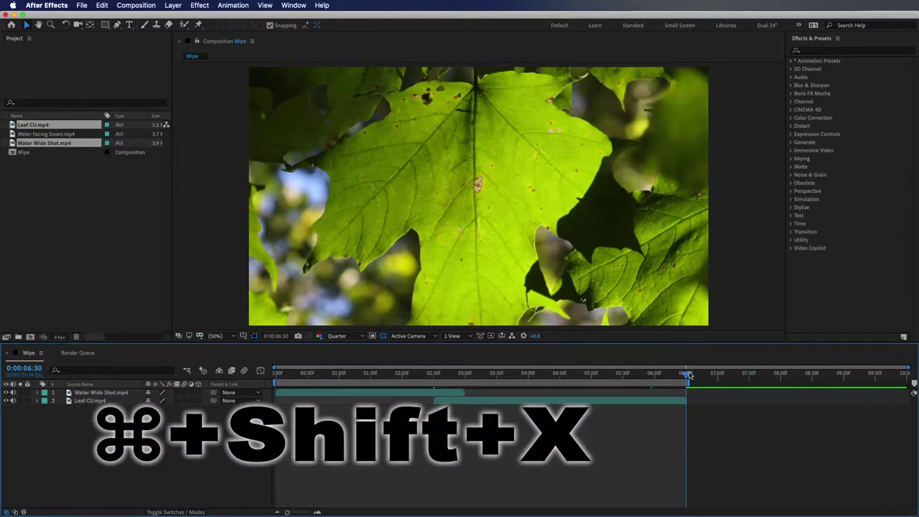
Move to 0:00:02:51, within the overlap of the two clips, and create a new full-frame deep cyan solid layer
drag(689, 374, 619, 376)
click(559, 378)
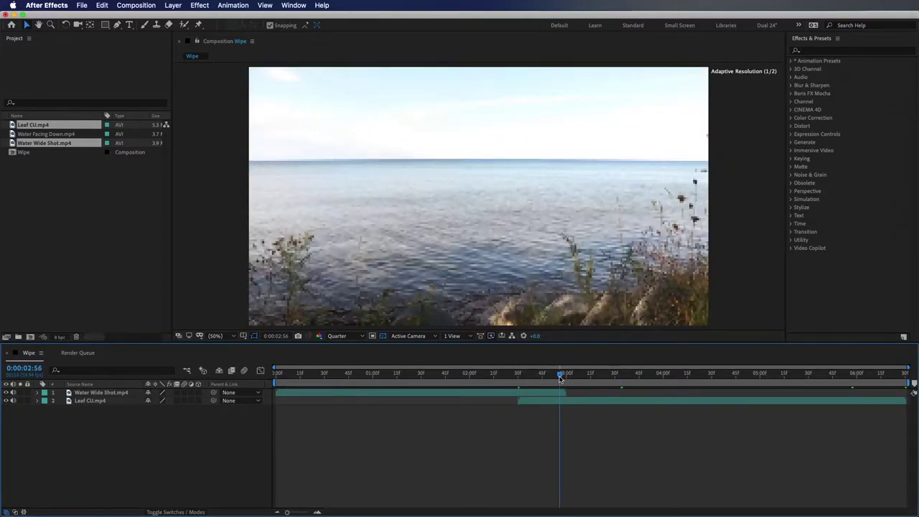
drag(560, 378, 551, 376)
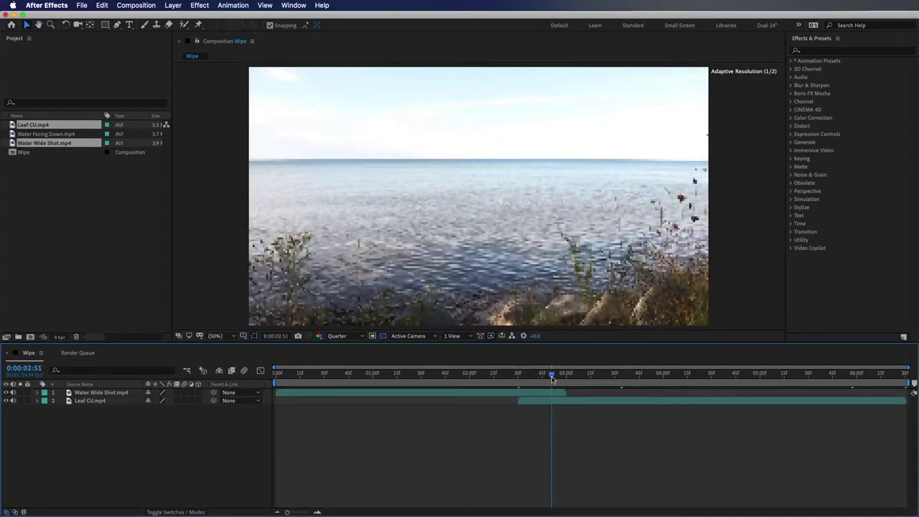
right_click(106, 422)
mouse_move(145, 413)
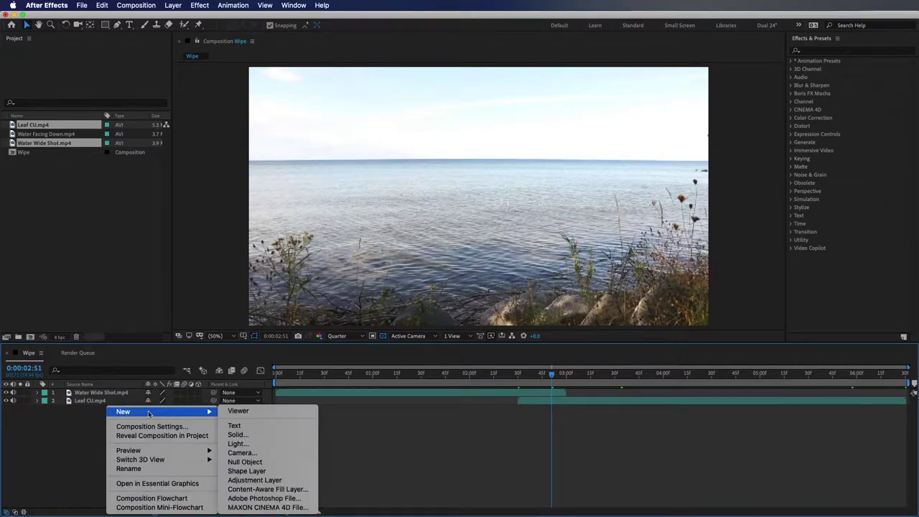
click(261, 435)
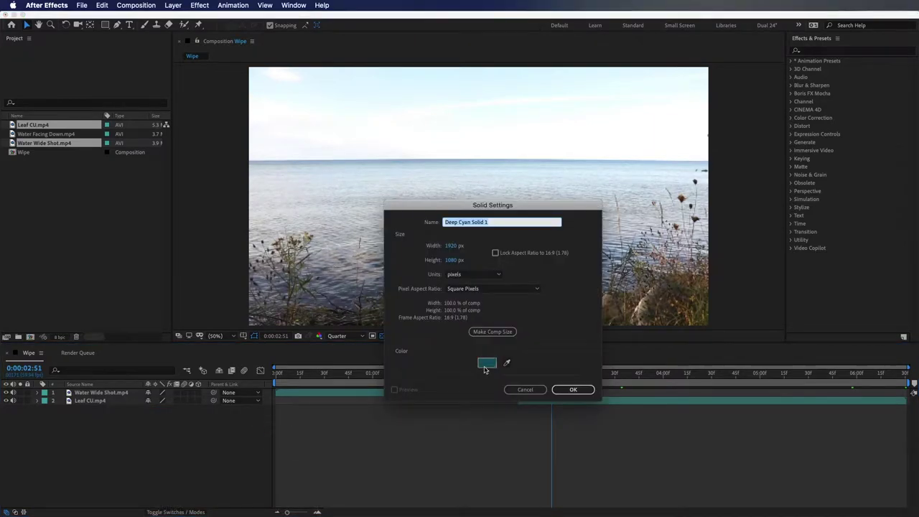
click(574, 393)
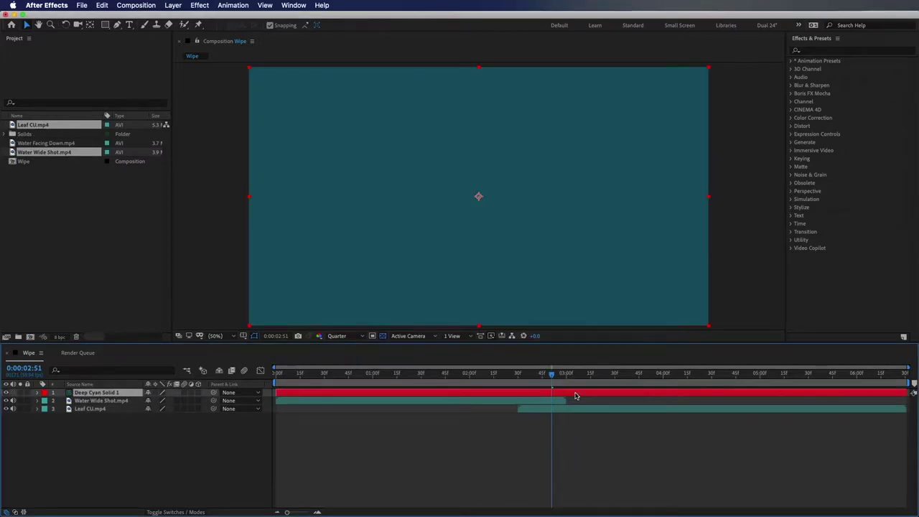
Set the rotation of the deep cyan solid layer to -60°
click(116, 393)
key(r)
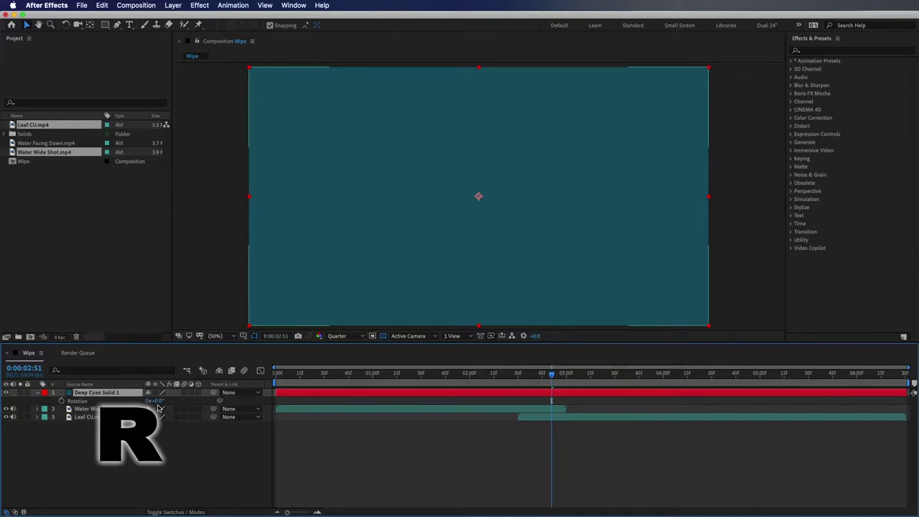
click(158, 402)
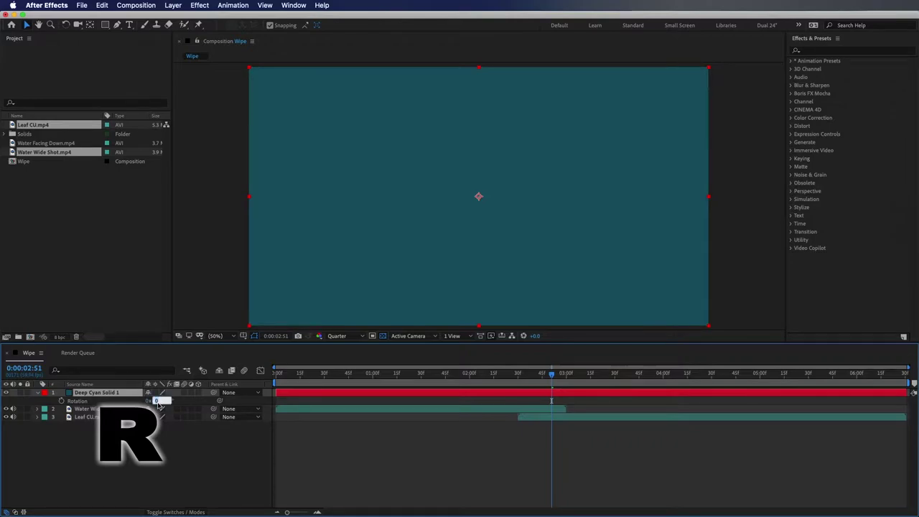
text(-60)
key(Return)
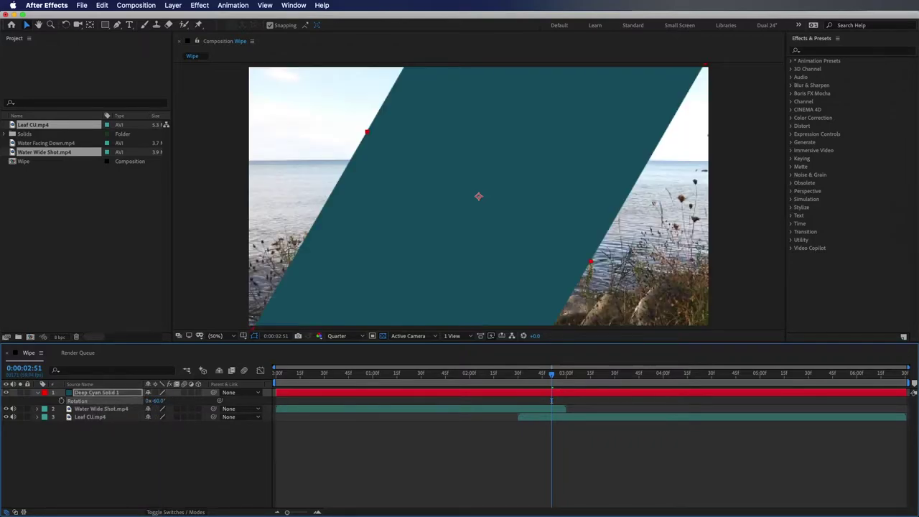
Set the solid's horizontal scale to 150%, comparing it with the previous size by undoing and redoing the change
key(s)
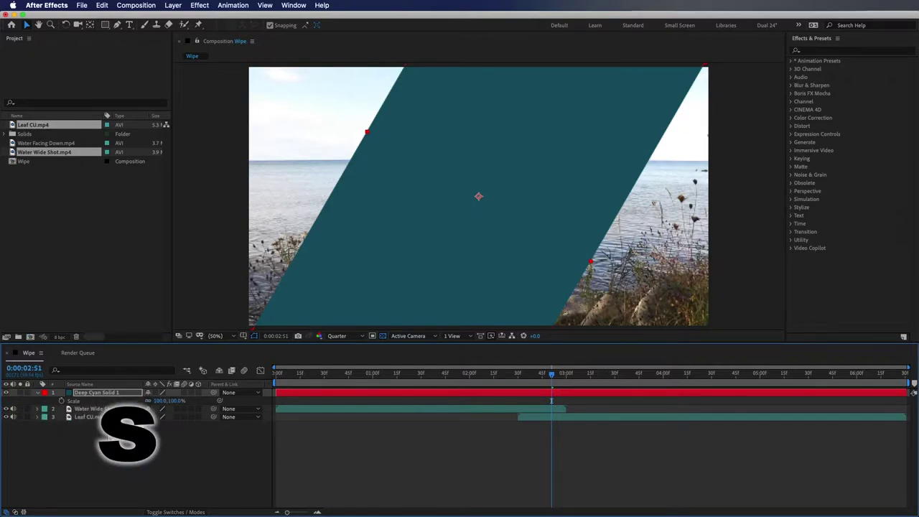
click(160, 400)
text(150)
key(Return)
key(comma)
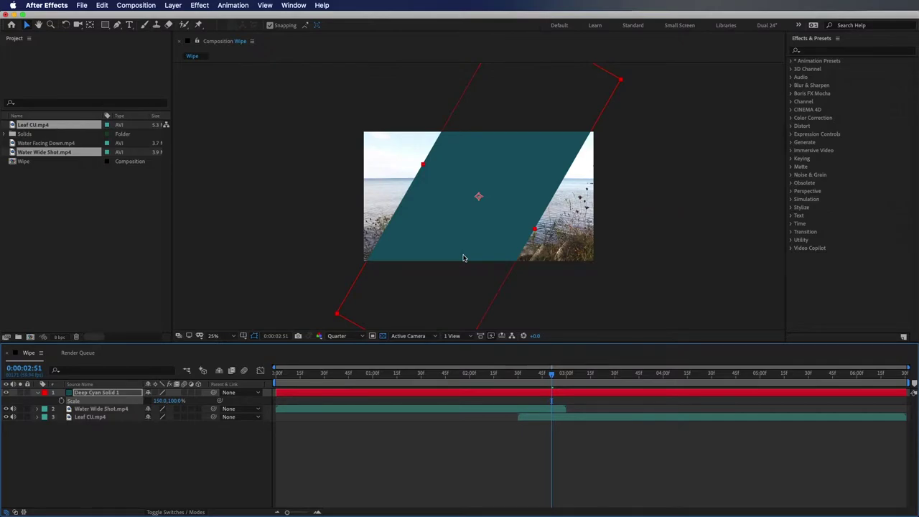
key(super+z)
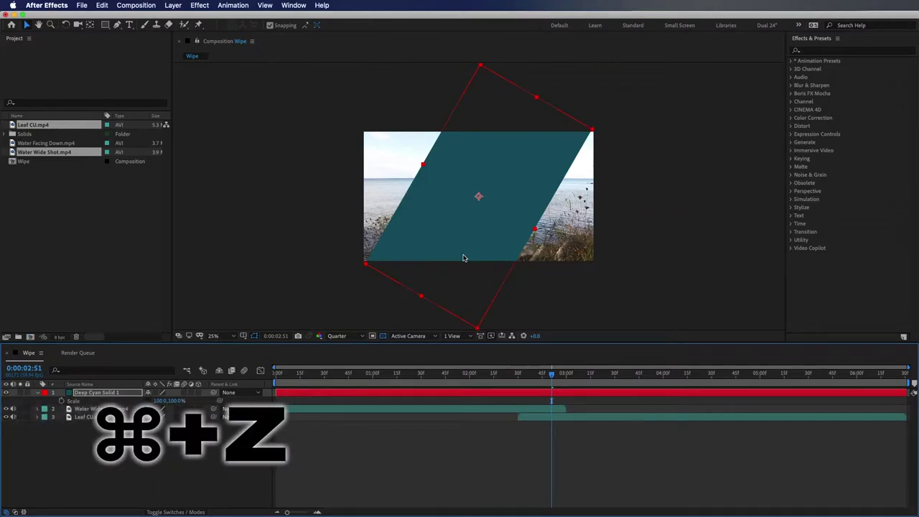
key(super+shift+z)
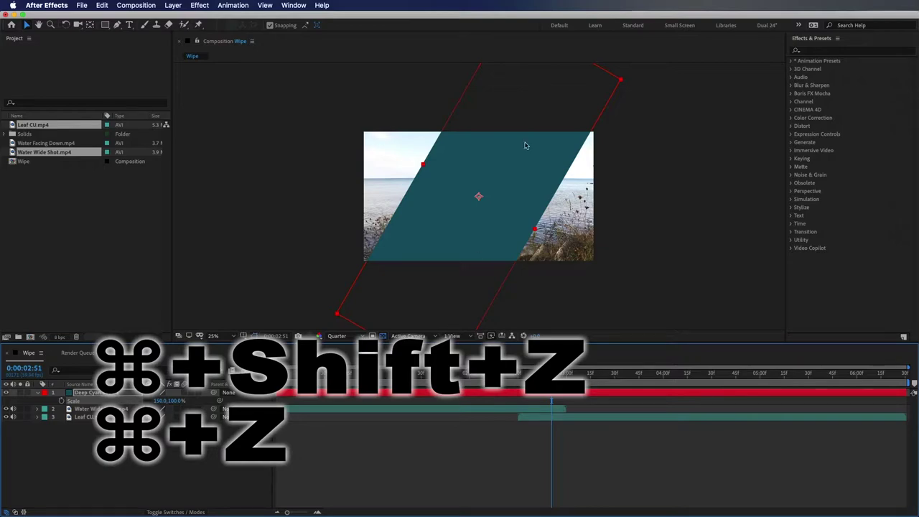
Narrow the diagonal band by setting the solid's vertical scale to 50%, and deselect the layer
click(175, 401)
text(50)
key(Return)
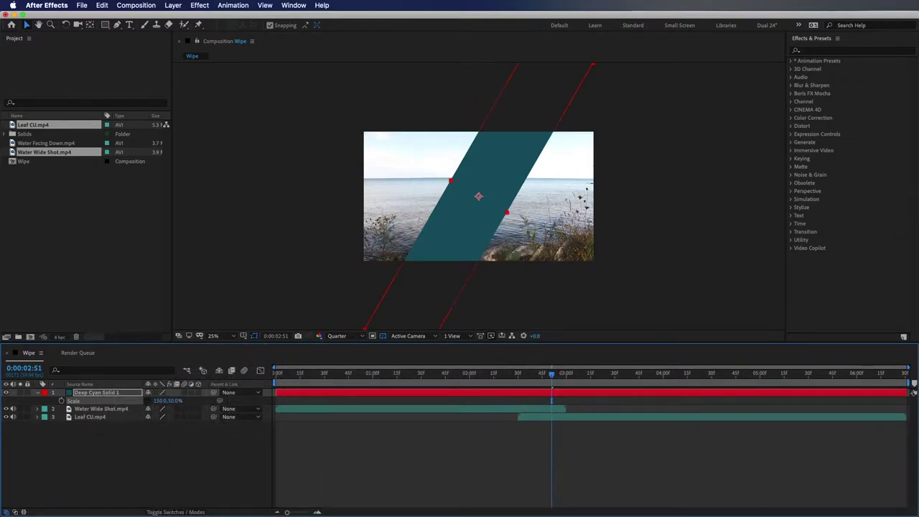
click(123, 485)
key(period)
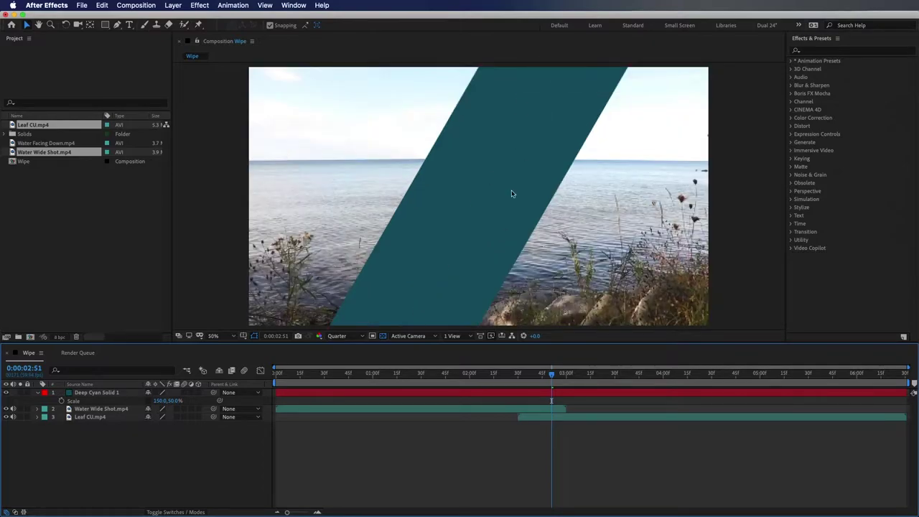
Search the effects for "bevel" and apply Bevel Edges to the deep cyan solid
click(842, 52)
text(bevel)
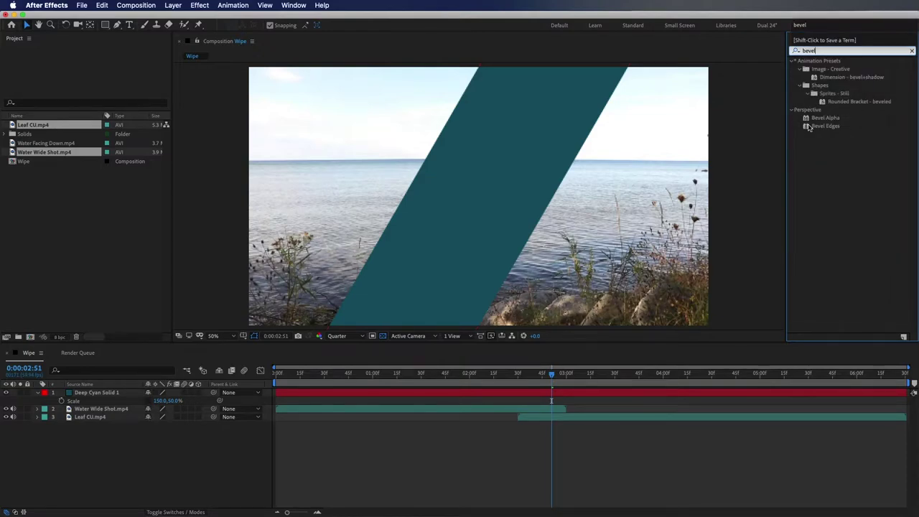
click(808, 128)
drag(796, 128, 523, 137)
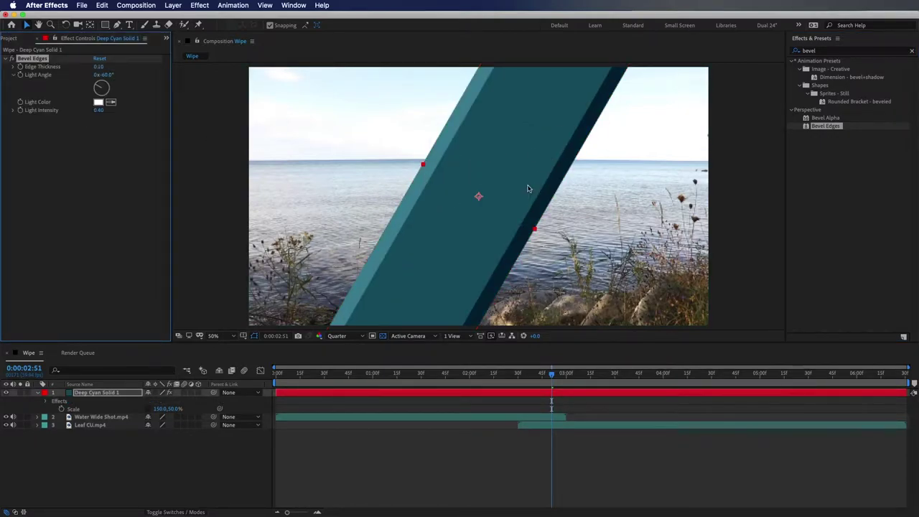
click(98, 68)
text(15)
key(Return)
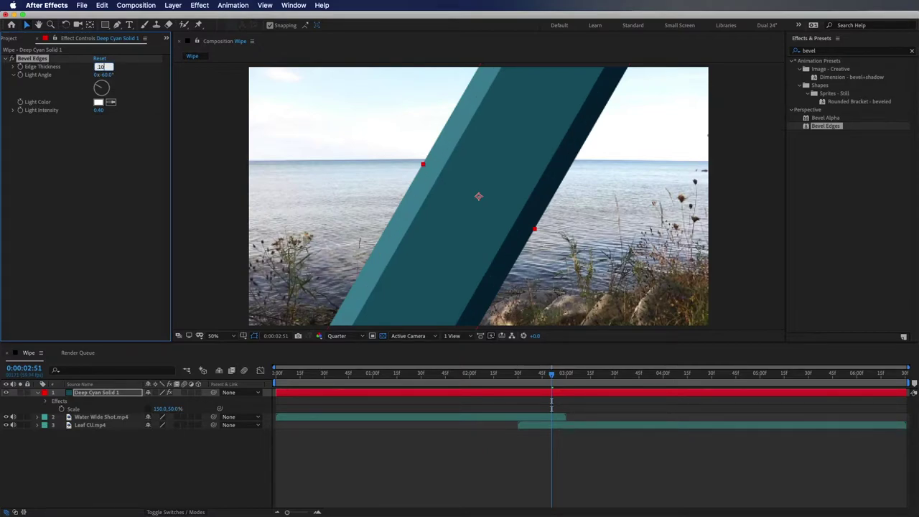
key(cmd+z)
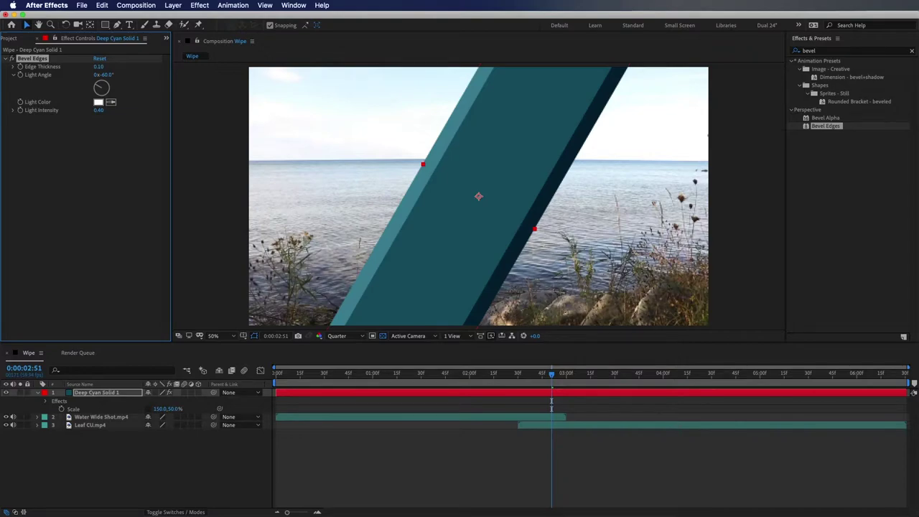
Set the Bevel Edges effect's Edge Thickness to 0.15 and deselect the effect
click(100, 67)
text(.15)
key(Return)
click(54, 179)
Search the effects for "drop" and apply Drop Shadow to the deep cyan solid
click(847, 52)
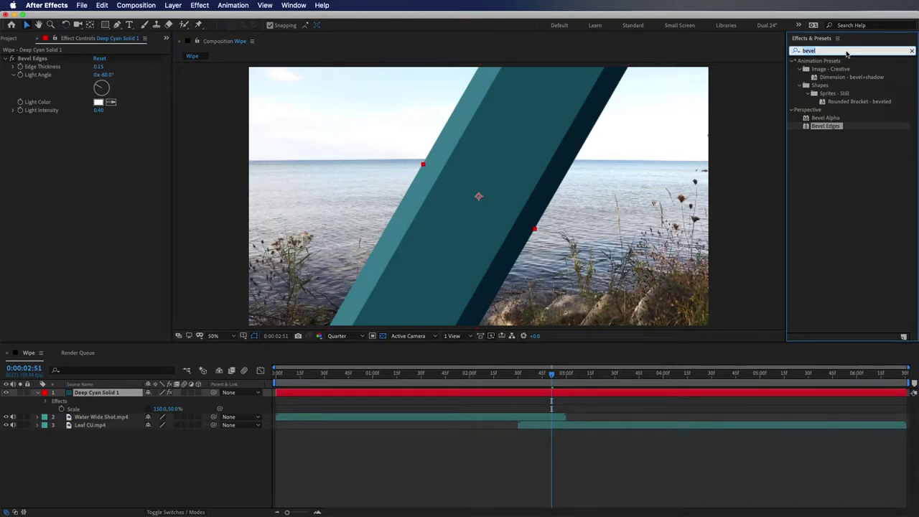
text(drop)
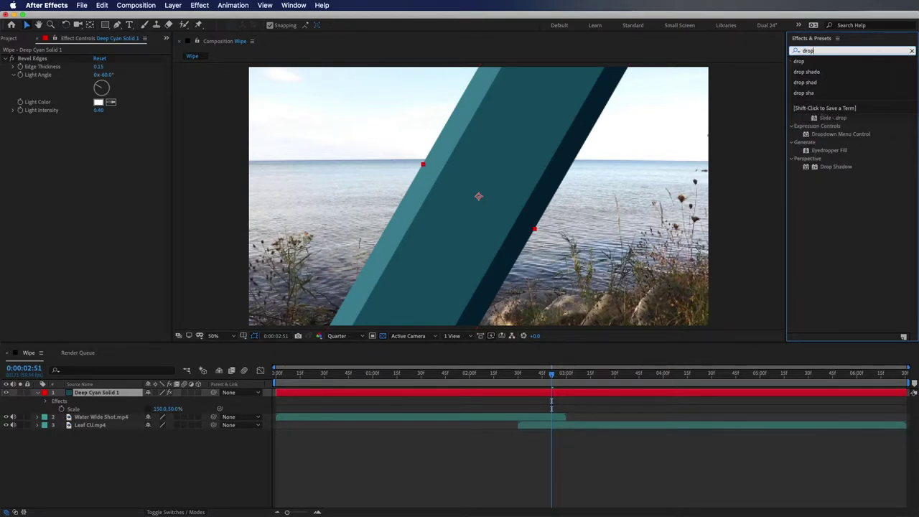
drag(829, 167, 102, 393)
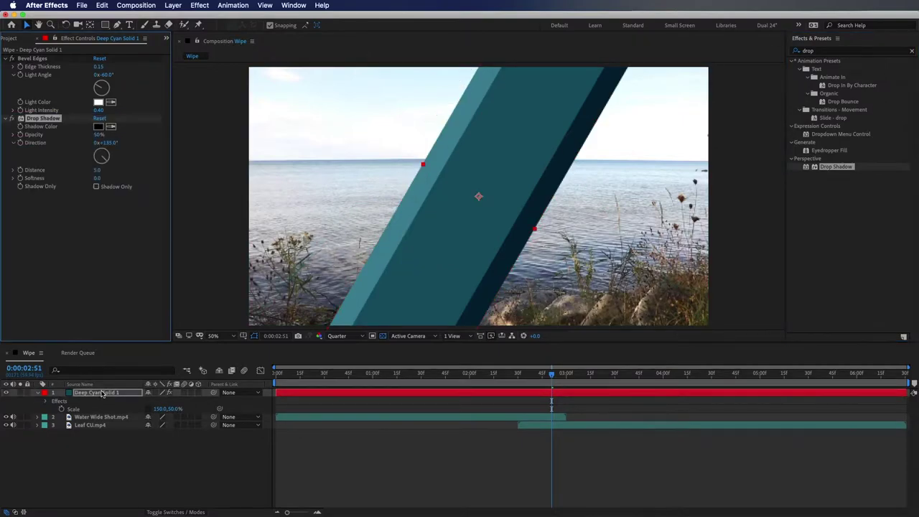
click(63, 249)
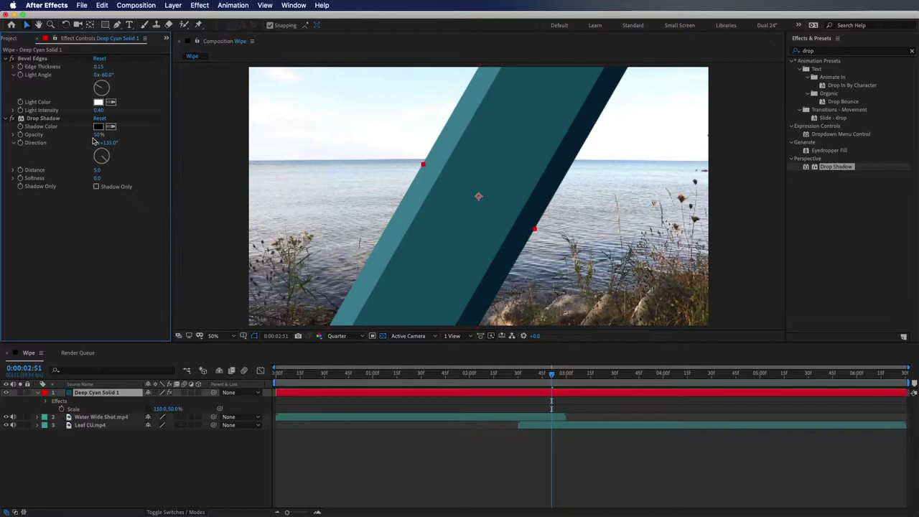
Set the Drop Shadow's Opacity to 100%, Distance to 0 and Softness to 25
drag(98, 134, 192, 138)
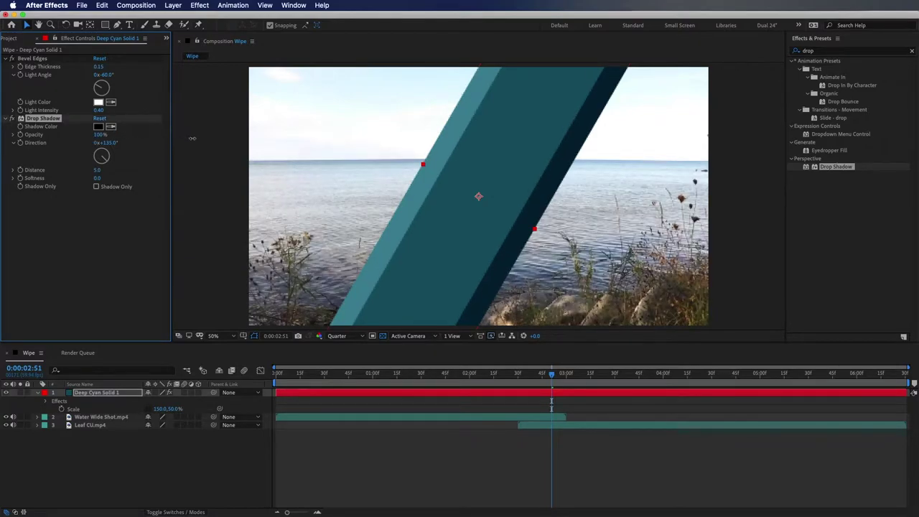
click(99, 172)
text(0)
click(98, 178)
text(25)
key(Return)
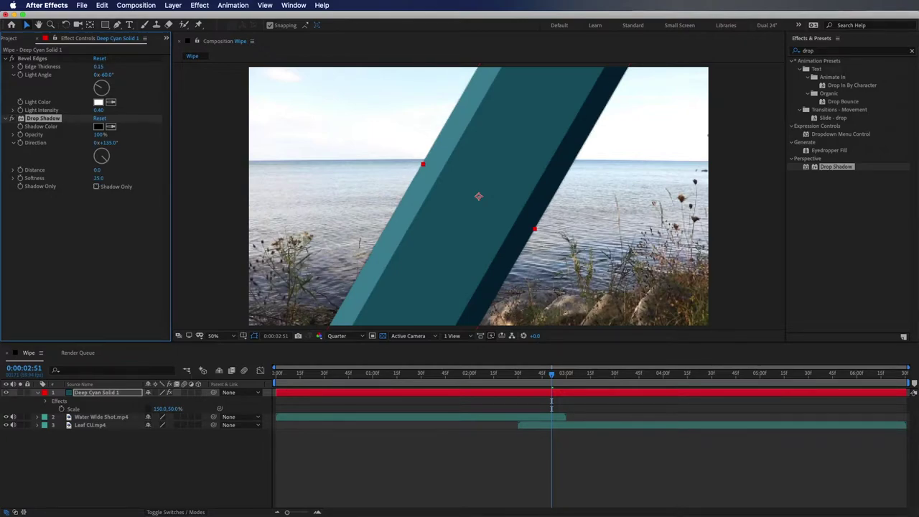
Set the composition preview resolution to Full and check the solid's drop shadow up close
click(342, 336)
click(340, 359)
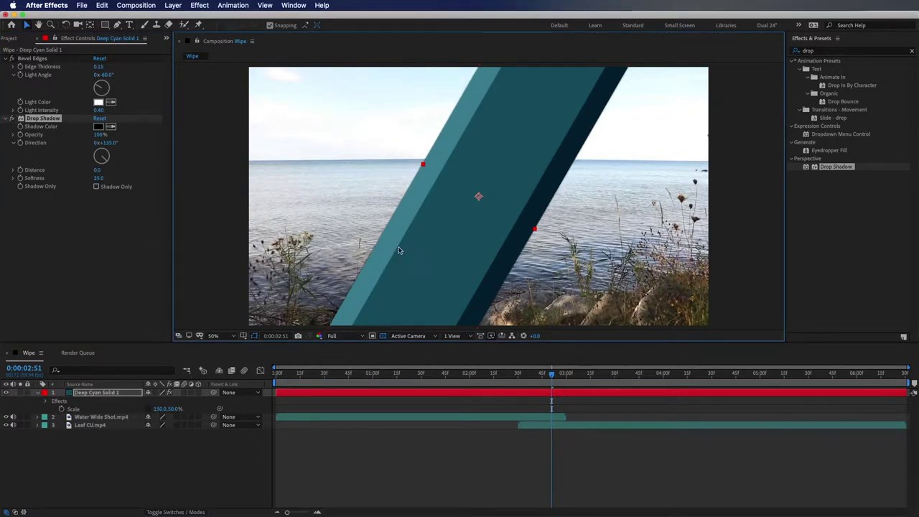
key(period)
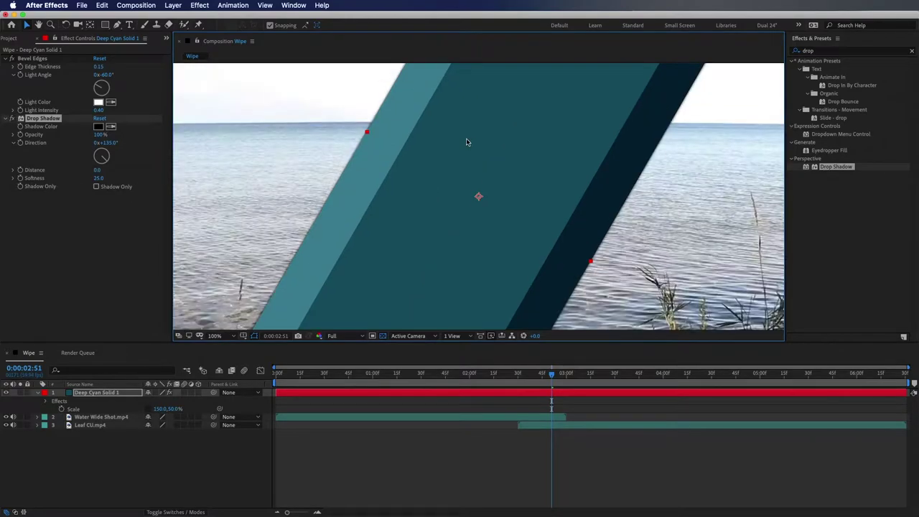
click(12, 121)
Zoom the composition view out to 25% and reveal the deep cyan solid's Position property
click(111, 397)
key(comma)
key(comma)
key(comma)
key(comma)
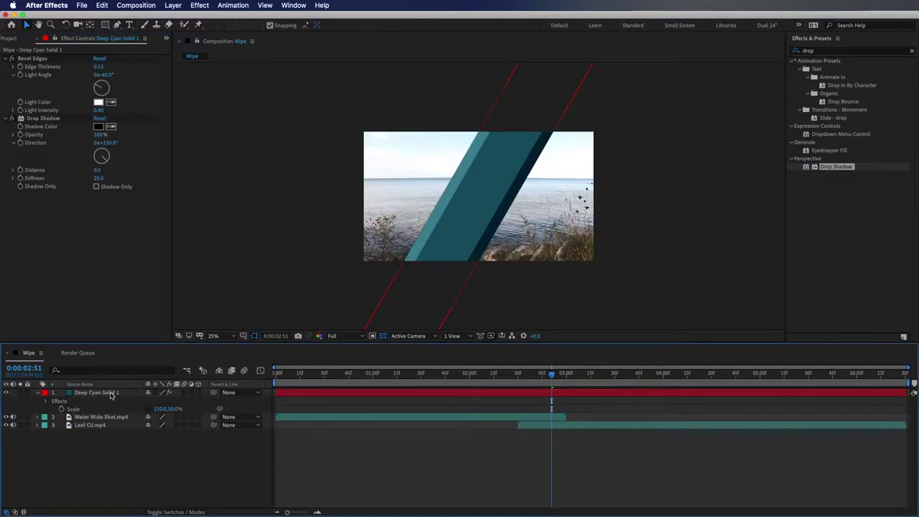
click(111, 396)
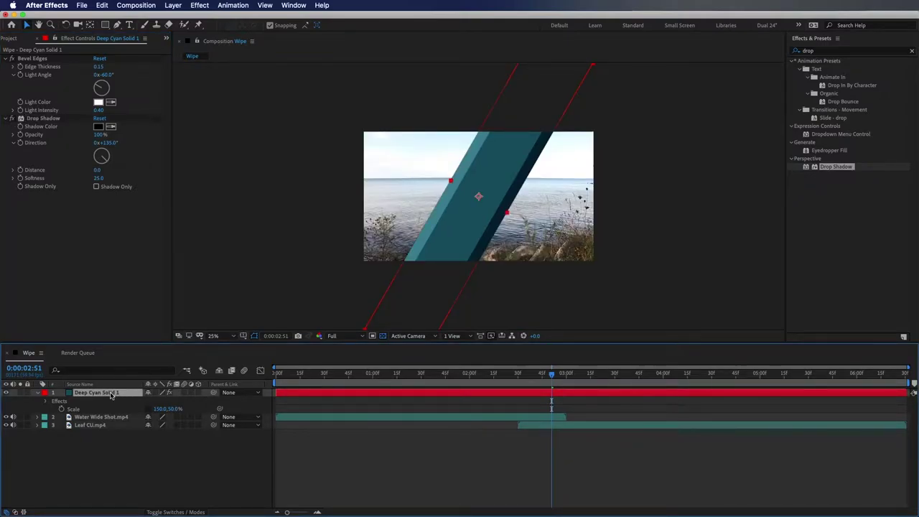
key(p)
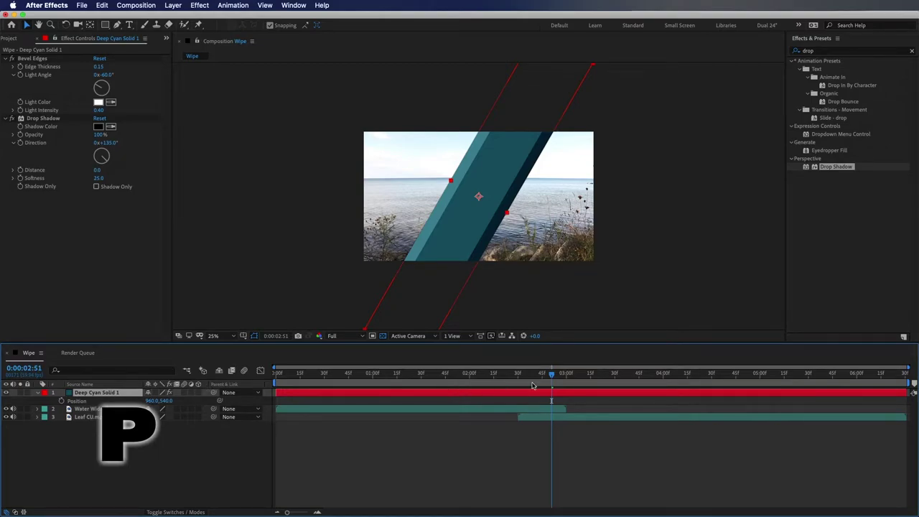
Keyframe the deep cyan solid's X Position at -660 at 0:00:02:30 and at 2580 at 0:00:02:59
drag(551, 374, 521, 422)
mouse_move(518, 377)
mouse_down()
mouse_move(529, 375)
mouse_move(501, 379)
mouse_move(514, 380)
mouse_up()
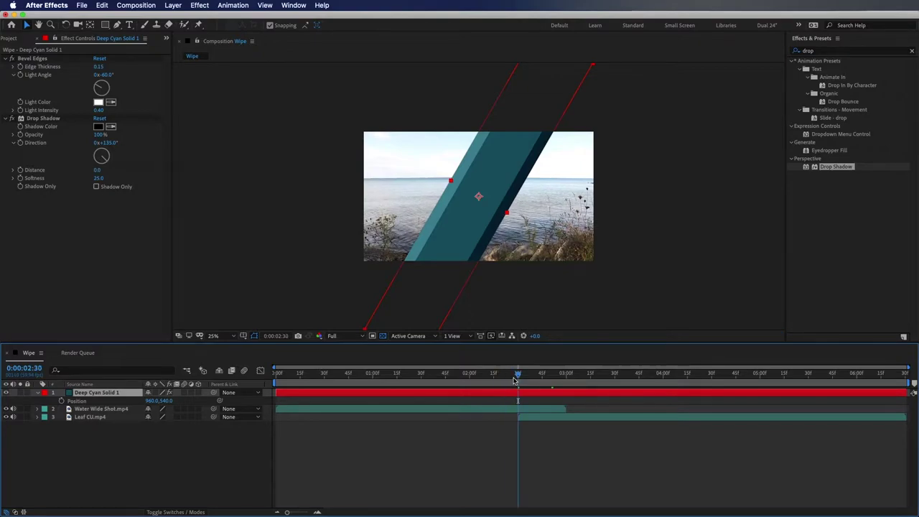
click(61, 401)
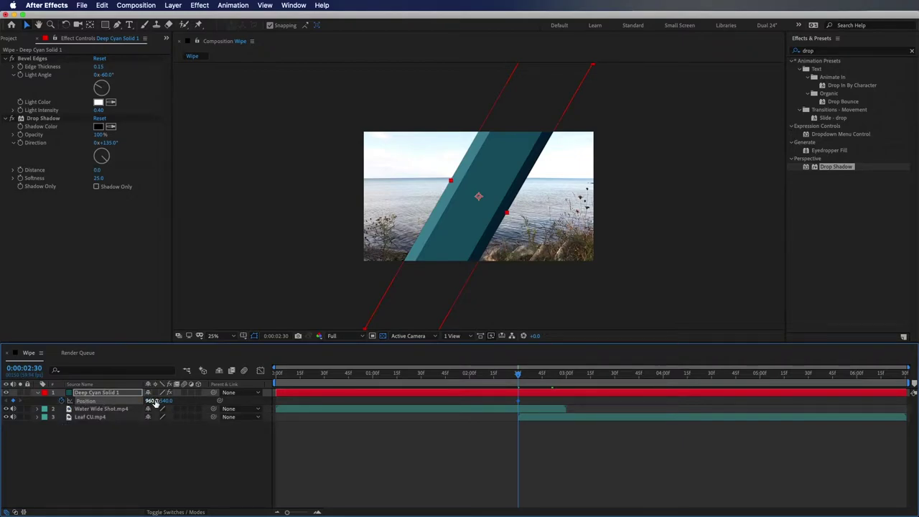
drag(152, 400, 70, 399)
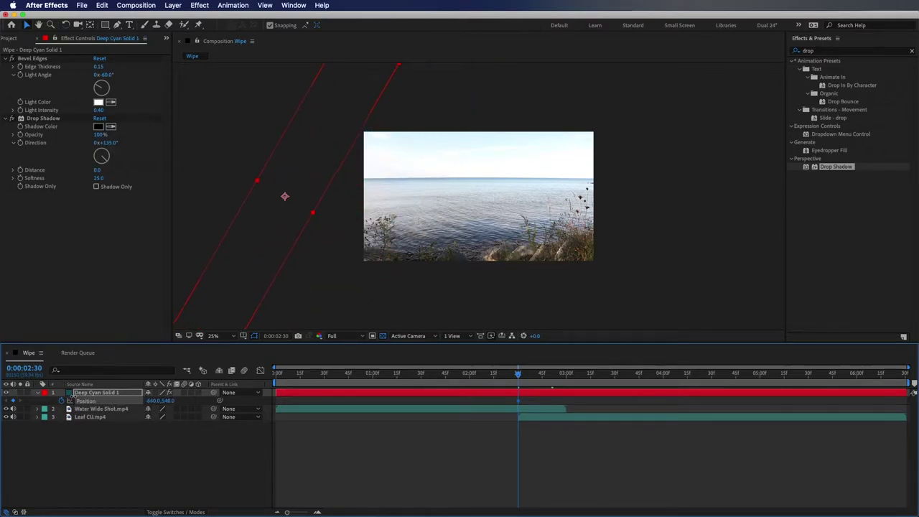
drag(517, 376, 561, 379)
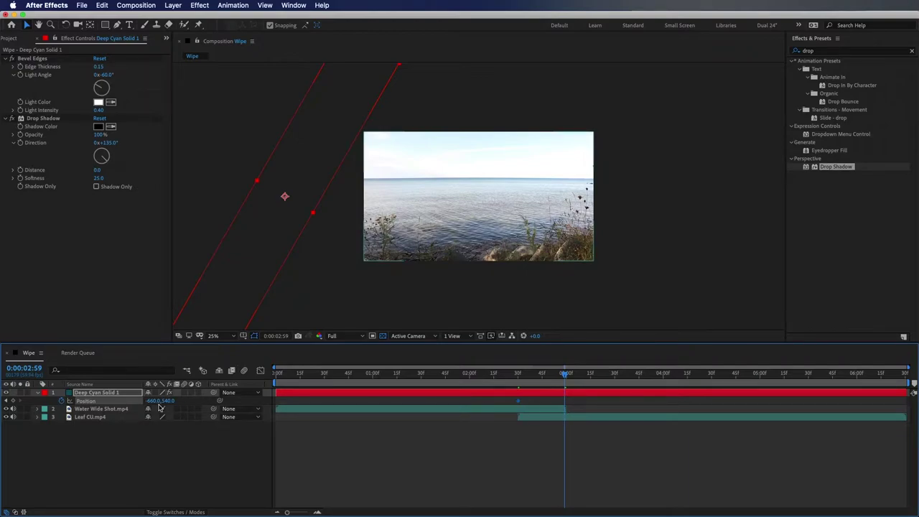
drag(155, 399, 304, 401)
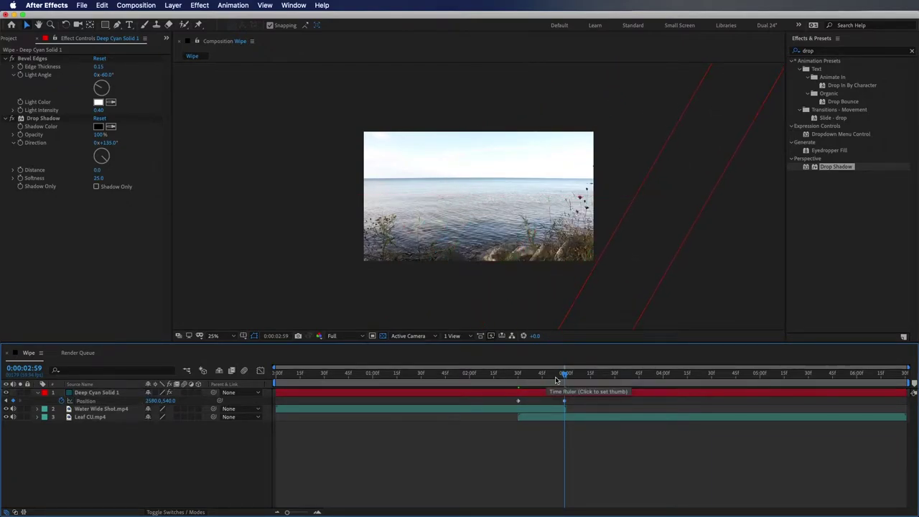
At 0:00:02:47, draw a closed four-point mask on Water Wide Shot.mp4, its slanted edge under the solid and the rest extending past the frame's left
key(Page_Up)
key(Page_Up)
key(Page_Up)
key(Page_Up)
key(Page_Up)
key(Page_Up)
key(Page_Up)
key(Page_Up)
key(Page_Up)
key(Page_Up)
key(Page_Up)
key(Page_Up)
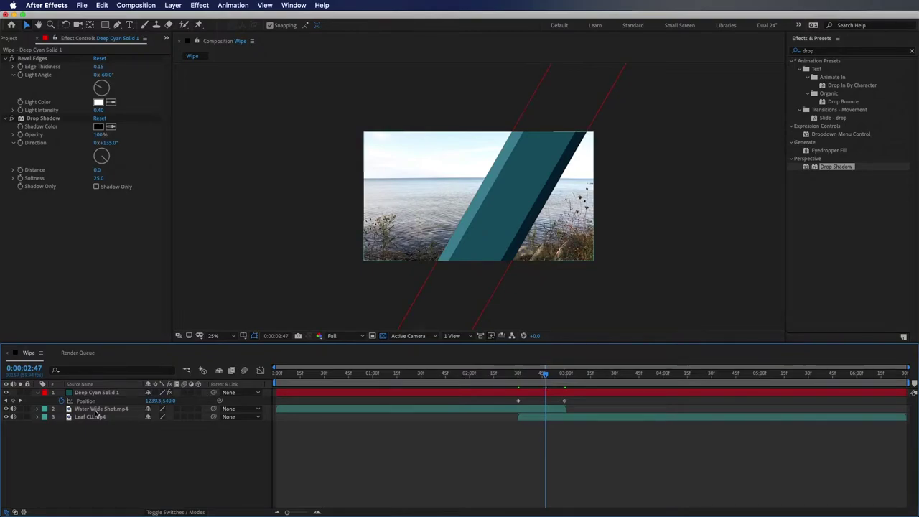
click(95, 410)
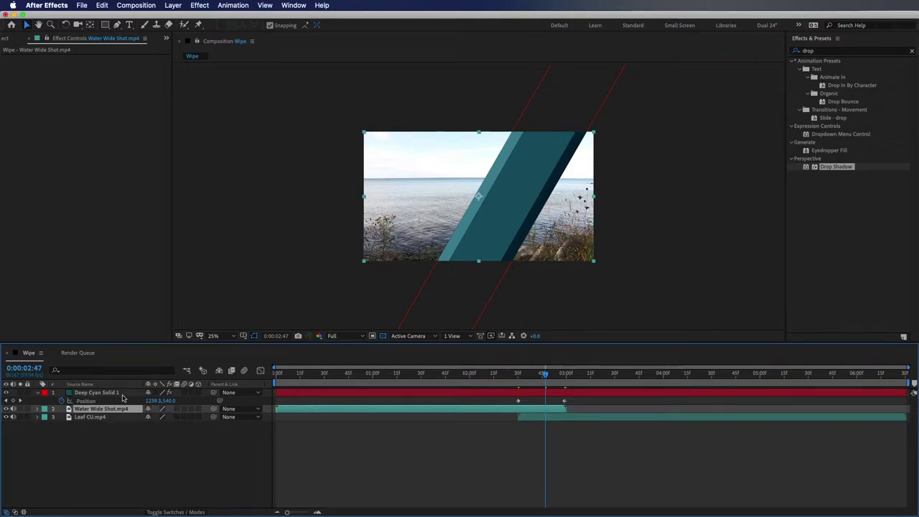
key(g)
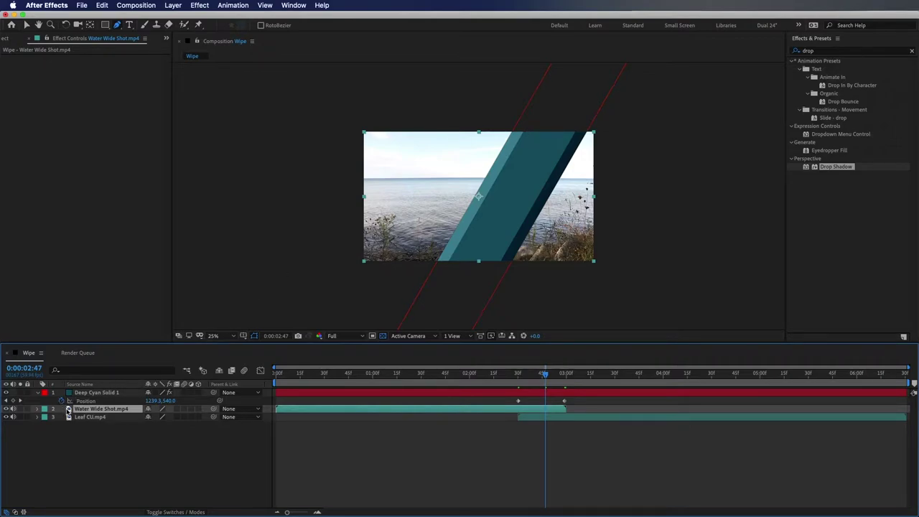
click(445, 266)
click(533, 122)
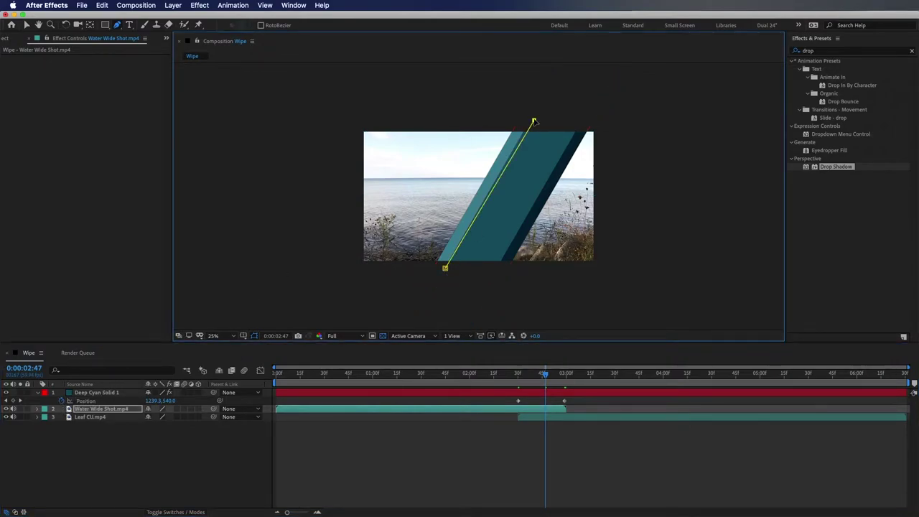
click(223, 119)
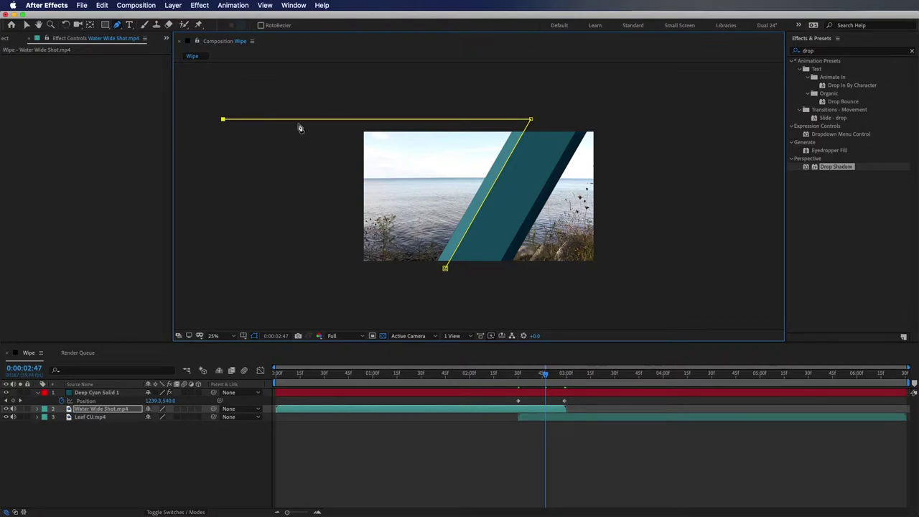
click(222, 267)
click(445, 267)
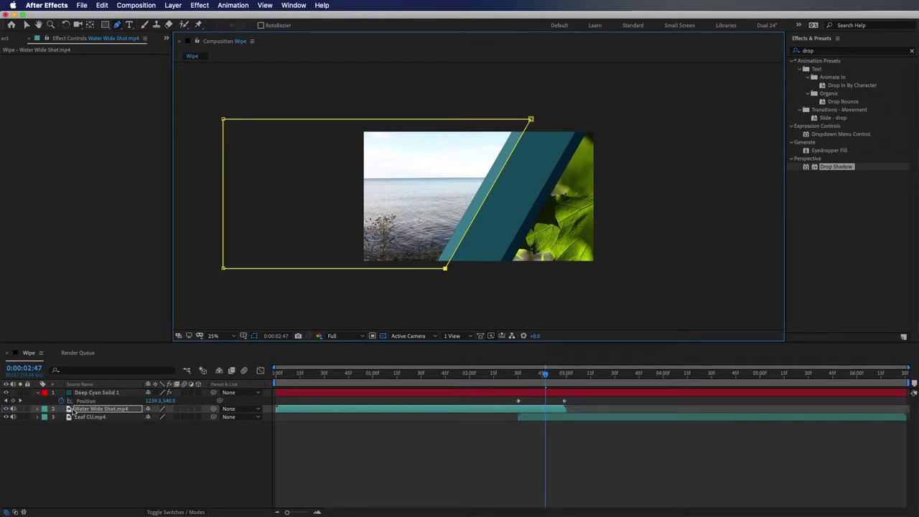
Reveal the mask properties of Water Wide Shot.mp4, invert Mask 1 and return to the Selection tool
key(Return)
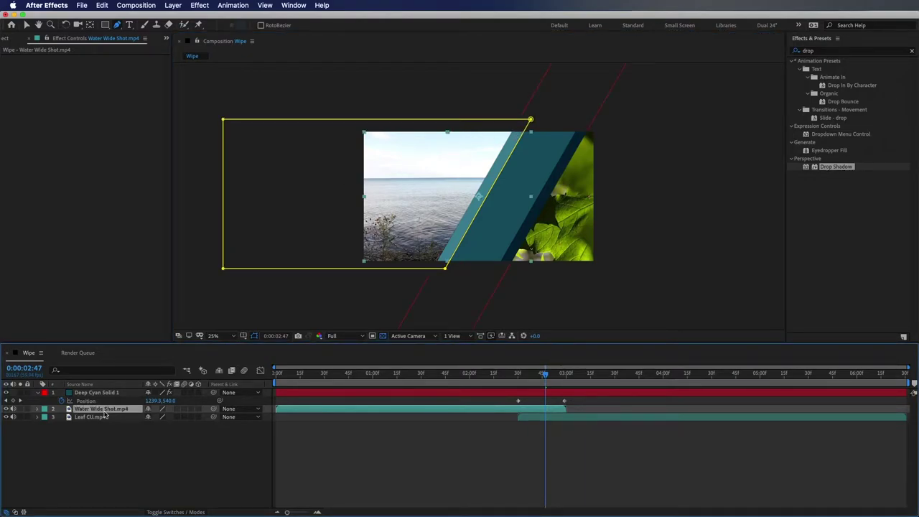
key(m)
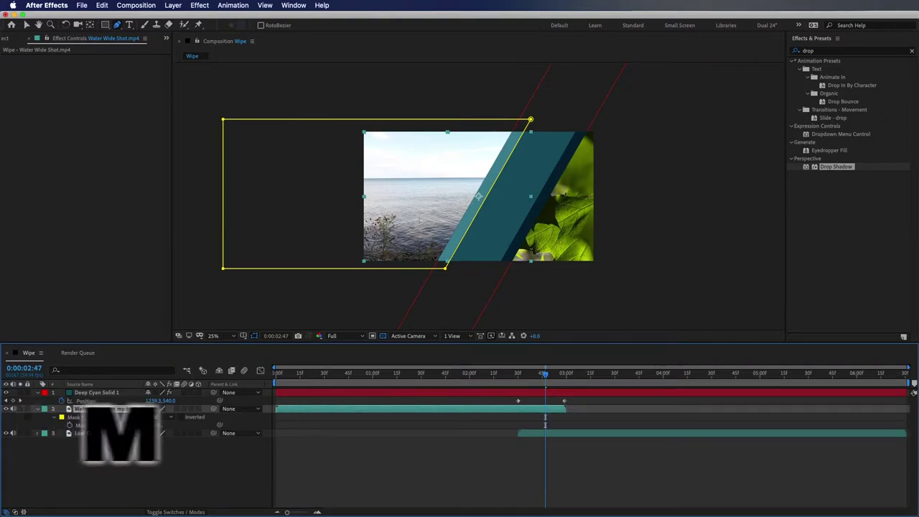
click(181, 418)
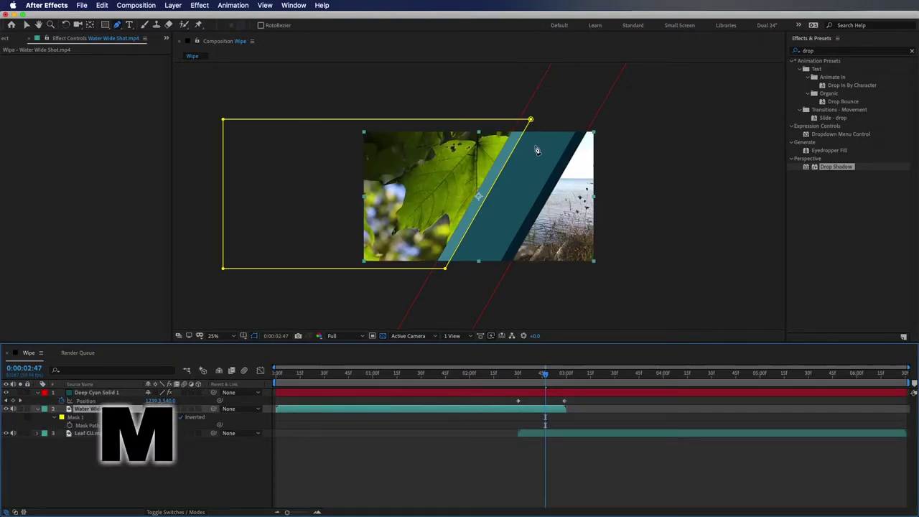
key(v)
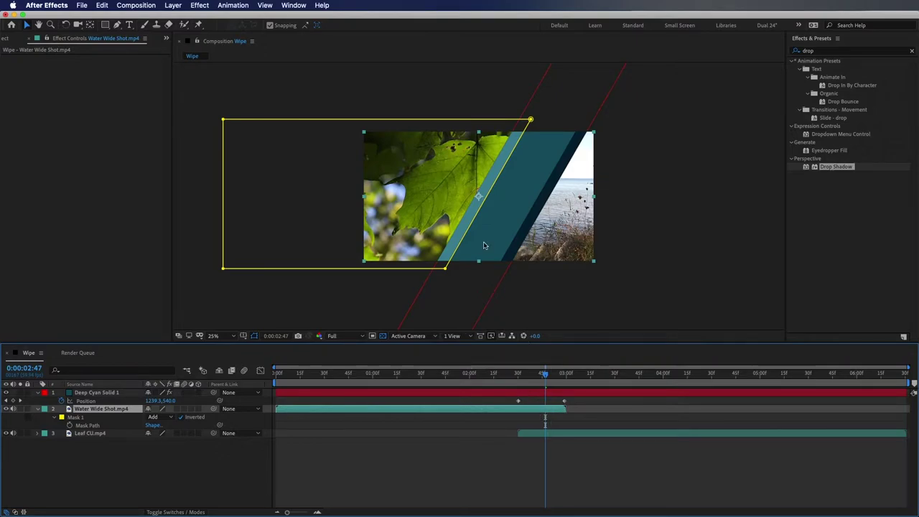
Keyframe the Mask Path at 0:00:02:30 and move the whole mask out past the frame's left edge
drag(545, 379, 521, 382)
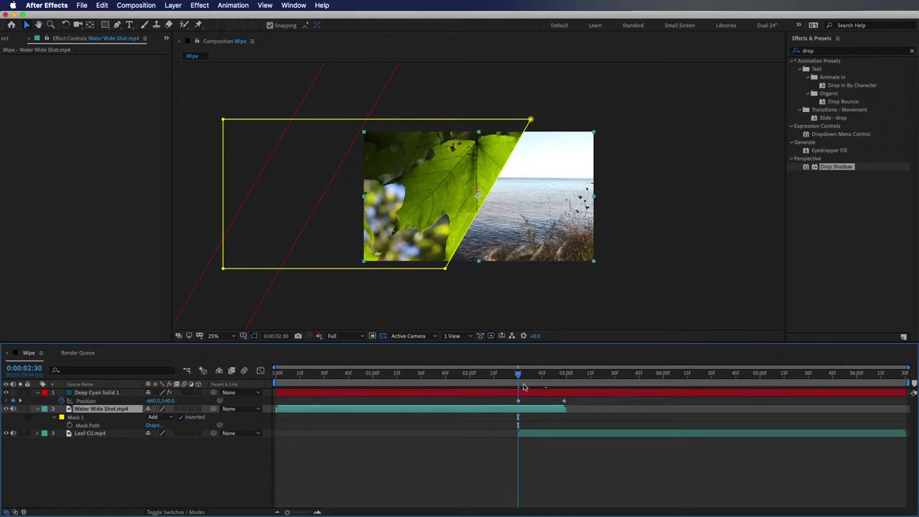
click(70, 424)
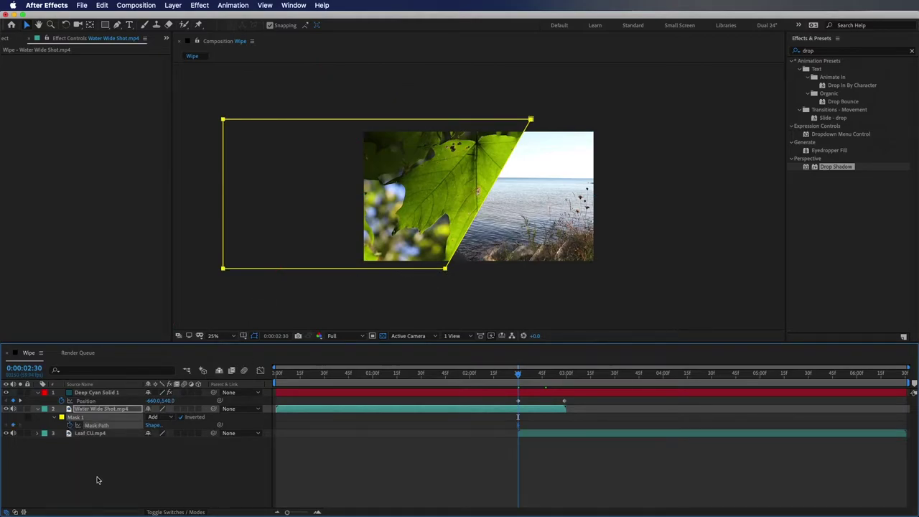
click(97, 446)
click(434, 229)
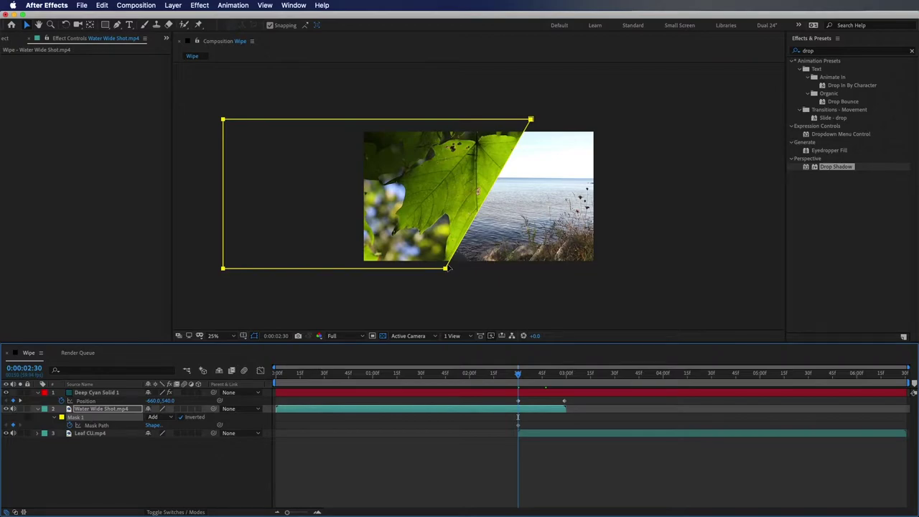
drag(445, 270, 267, 273)
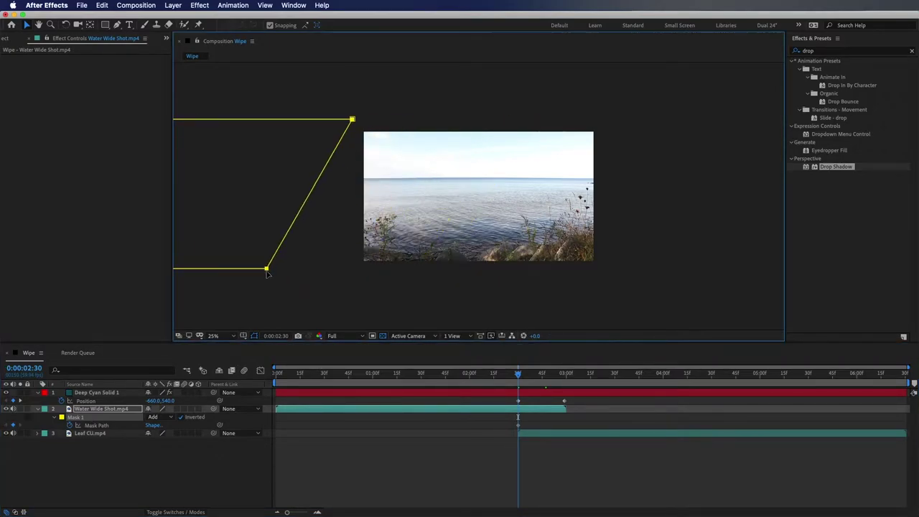
At 0:00:02:59, shift Mask 1 horizontally until its slanted edge clears the frame's right side, creating a second Mask Path keyframe
drag(518, 373, 564, 373)
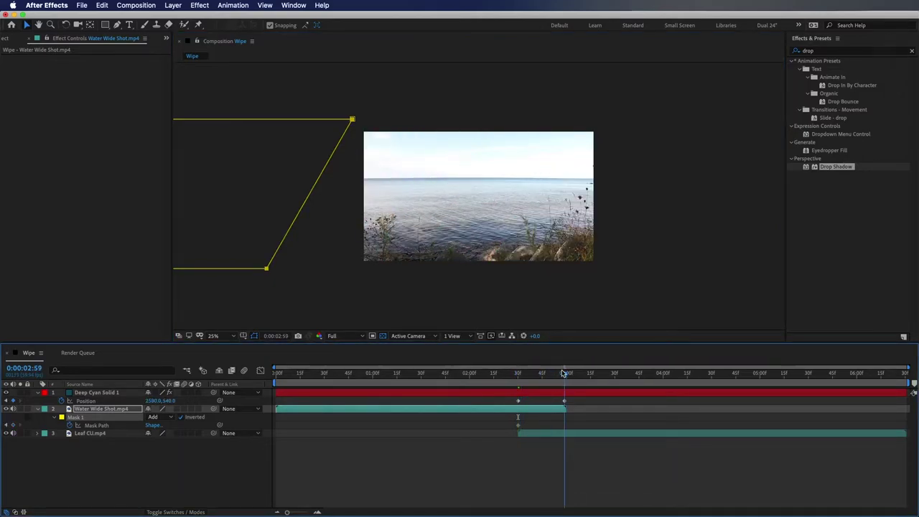
click(564, 399)
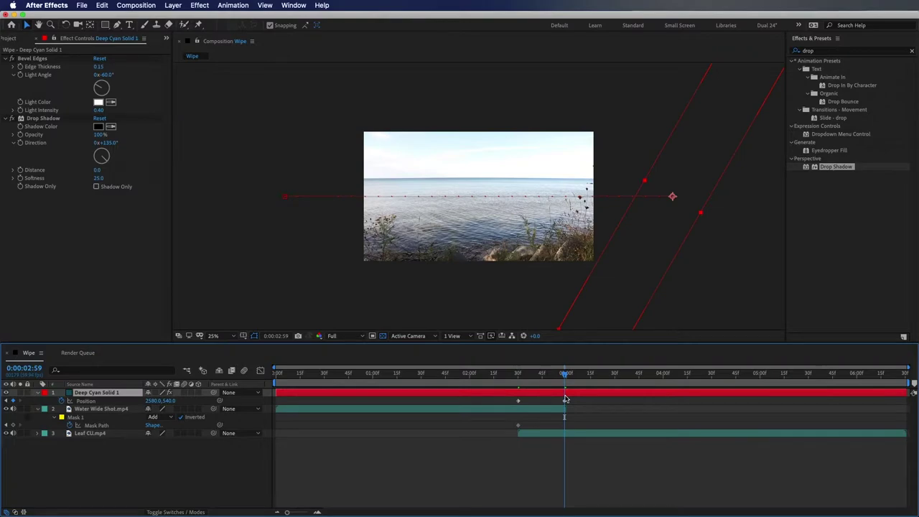
click(88, 423)
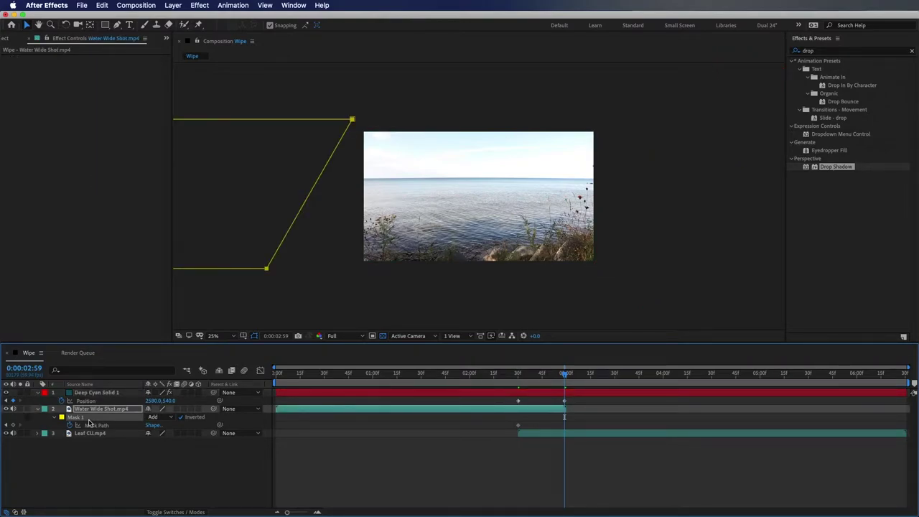
key(shift+Right)
key(shift+Right)
key(shift+Right)
key(shift+Right)
key(shift+Right)
key(shift+Right)
key(shift+Right)
key(shift+Right)
key(shift+Right)
key(shift+Right)
key(shift+Right)
key(shift+Right)
key(shift+Right)
key(shift+Right)
key(shift+Right)
key(shift+Right)
key(shift+Right)
key(shift+Right)
key(shift+Right)
key(shift+Right)
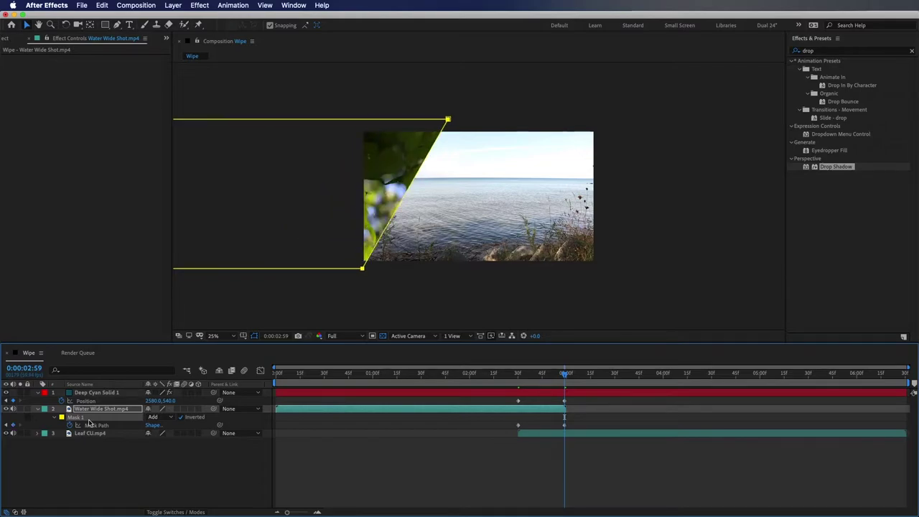
key(shift+Right)
key(shift+Right)
key(shift+Right)
key(shift+Right)
key(shift+Right)
key(shift+Right)
key(shift+Right)
key(shift+Right)
key(shift+Right)
key(shift+Right)
key(shift+Right)
key(shift+Right)
key(shift+Right)
key(shift+Right)
key(shift+Right)
key(shift+Right)
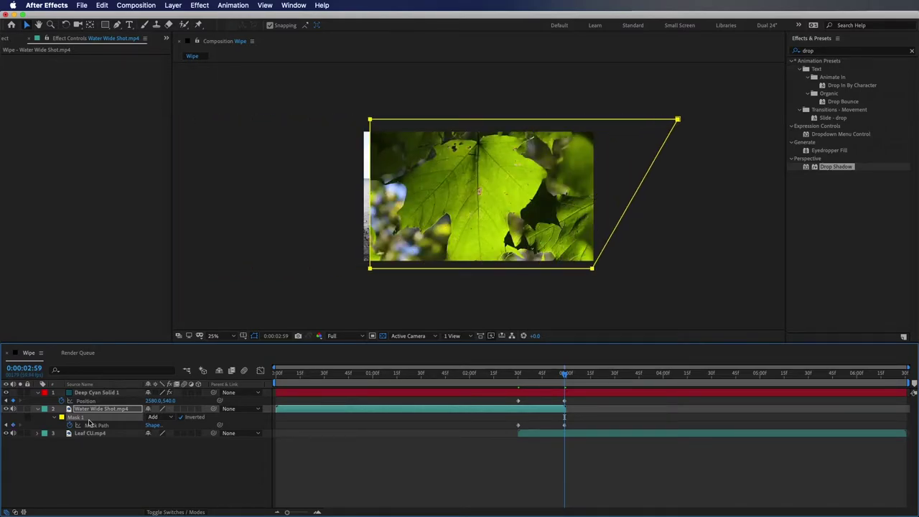
Extend the mask's two left corner points outward beyond the frame's left edge at 0:00:02:59
click(69, 448)
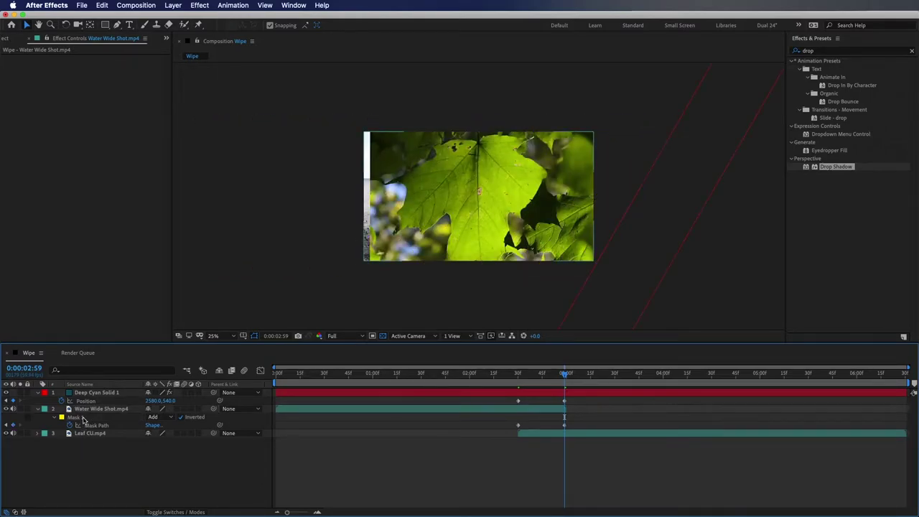
click(83, 419)
click(369, 270)
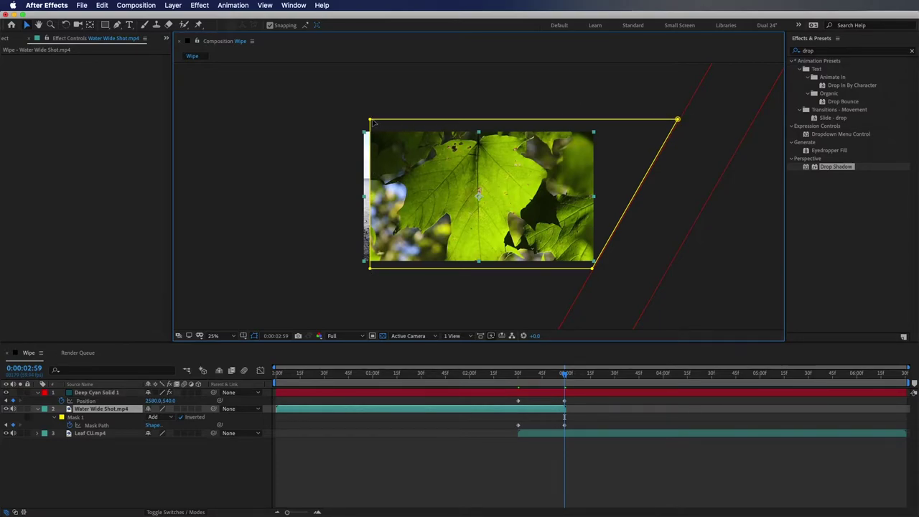
key(Return)
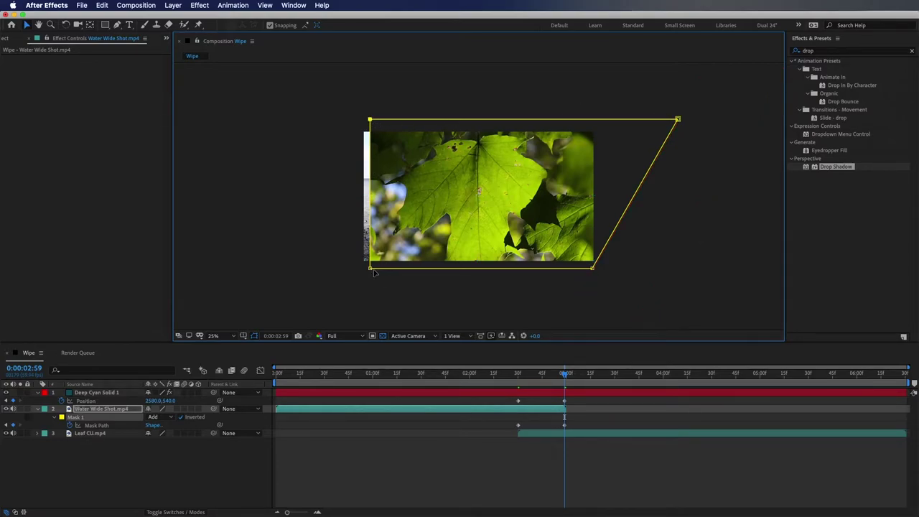
drag(369, 269, 334, 271)
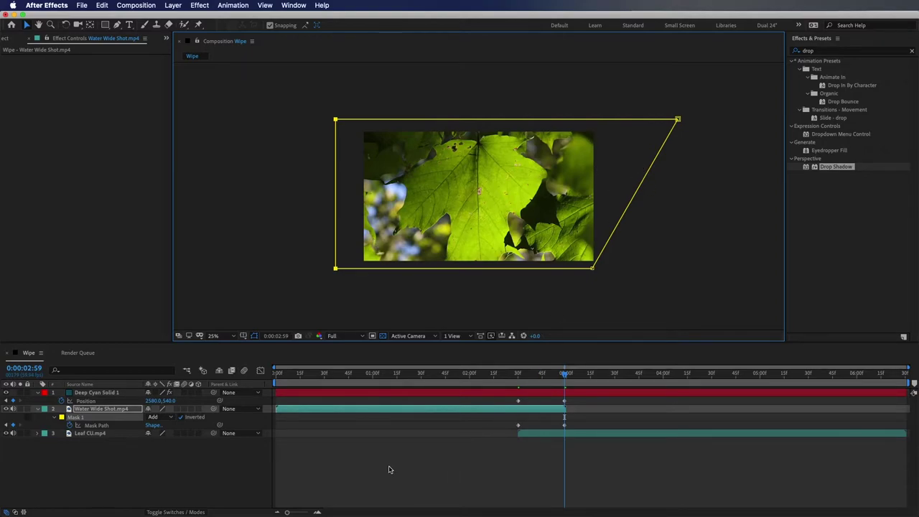
Go back through the wipe to 0:00:02:41 with Mask 1 selected, checking the mask's slanted edge against the moving solid
click(507, 458)
drag(566, 375, 543, 375)
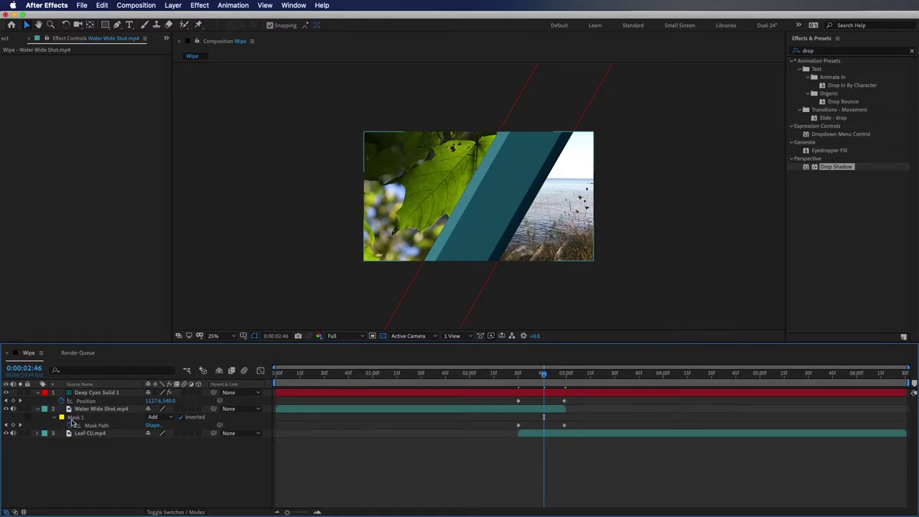
click(450, 257)
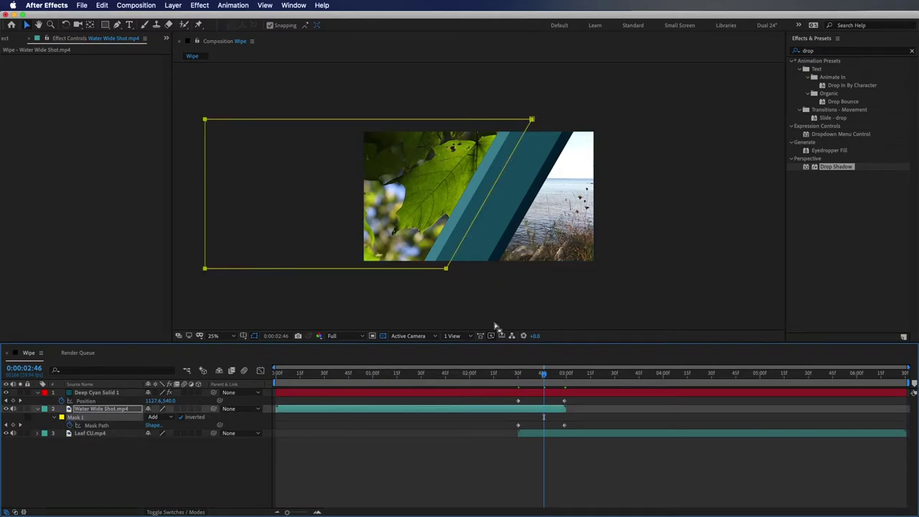
key(Page_Up)
key(Page_Up)
key(Page_Up)
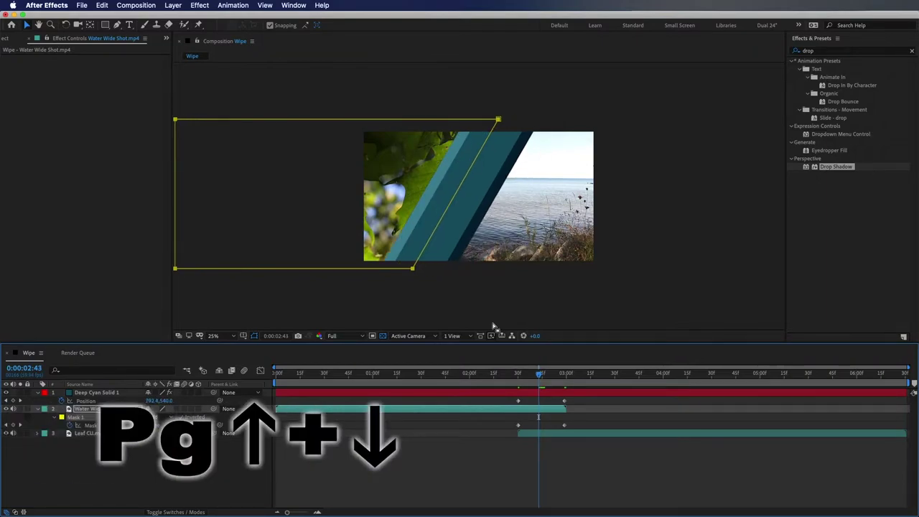
key(Page_Up)
key(Page_Up)
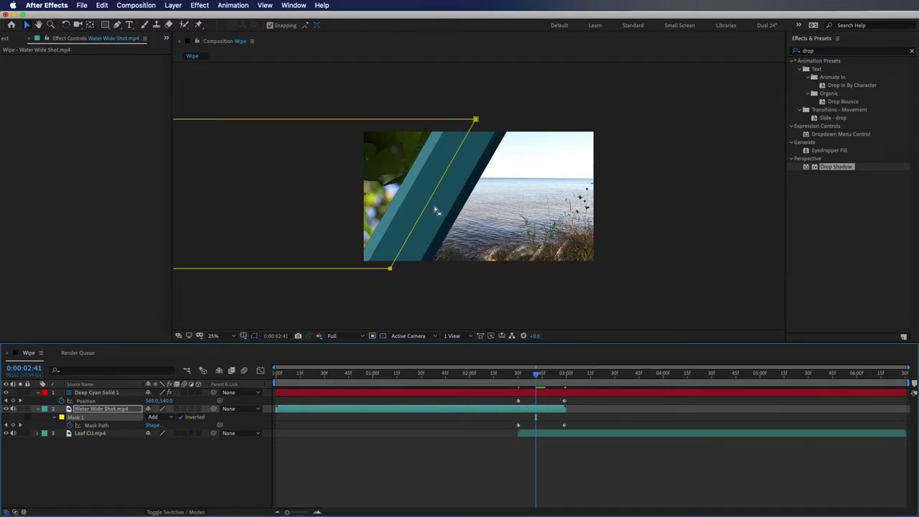
Go through the wipe frame by frame between 0:00:02:33 and 0:00:03:00, checking that the mask's slanted edge stays behind the moving solid
drag(537, 372, 528, 367)
key(Page_Up)
key(Page_Up)
key(Page_Up)
key(Page_Up)
key(Page_Up)
key(Page_Up)
key(Page_Up)
key(Page_Down)
key(Page_Down)
key(Page_Down)
key(Page_Down)
key(Page_Down)
key(Page_Down)
key(Page_Down)
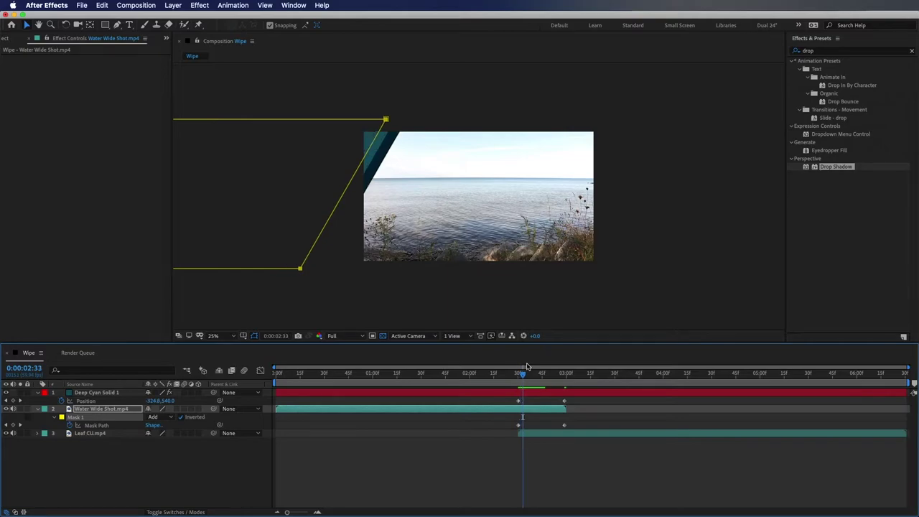
key(Page_Down)
key(Page_Down)
key(Page_Down)
key(Page_Down)
key(Page_Down)
key(Page_Down)
key(Page_Down)
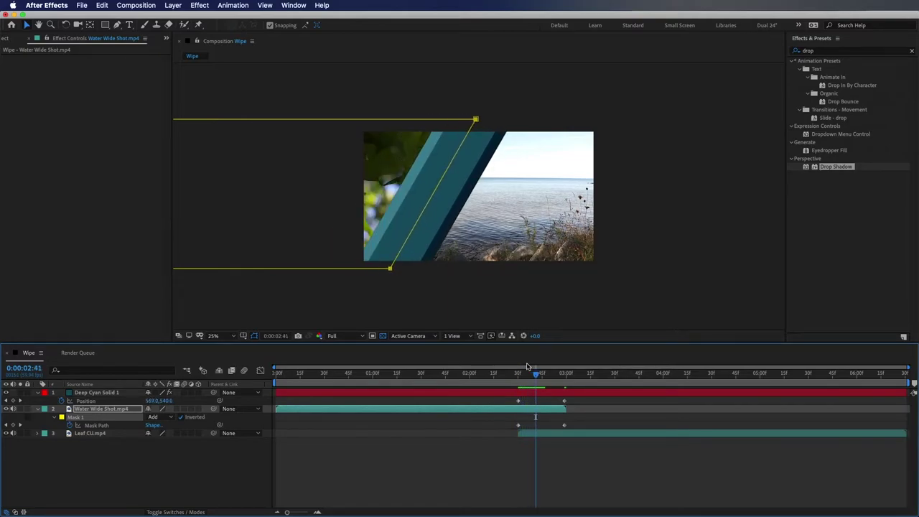
key(Page_Down)
key(Page_Down)
key(Page_Down)
key(Page_Down)
key(Page_Down)
key(Page_Down)
key(Page_Down)
key(Page_Down)
key(Page_Down)
key(Page_Down)
key(Page_Down)
key(Page_Down)
key(Page_Down)
key(Page_Down)
key(Page_Down)
key(Page_Down)
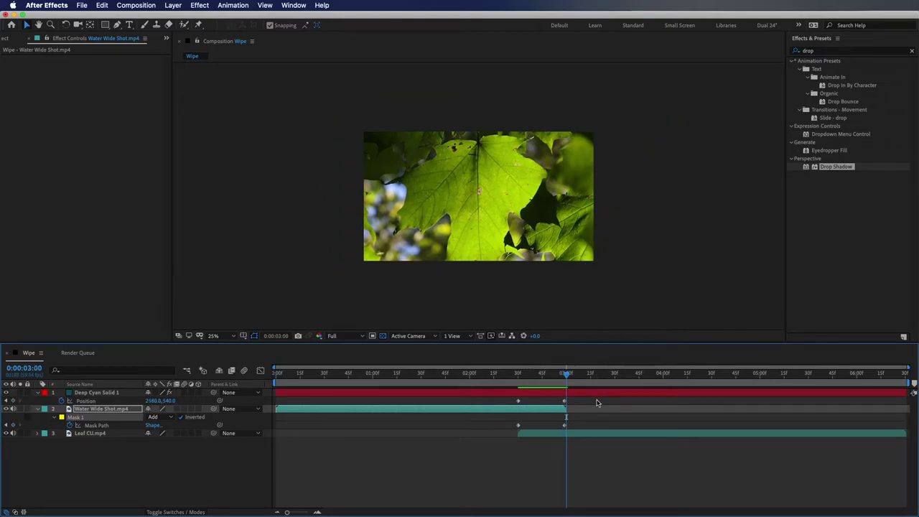
Apply Easy Ease to the Position keyframes of Deep Cyan Solid 1 and the Mask Path keyframes of Water Wide Shot.mp4
drag(115, 484, 128, 367)
key(u)
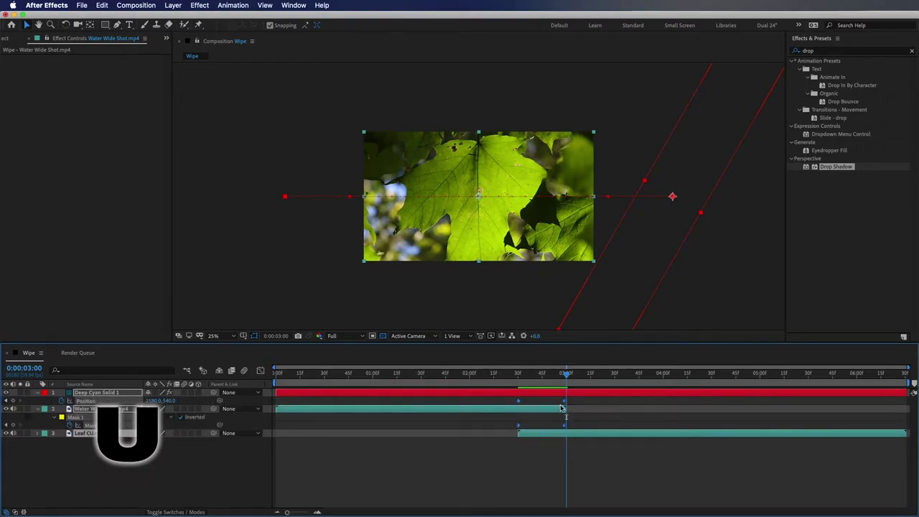
key(F9)
click(579, 460)
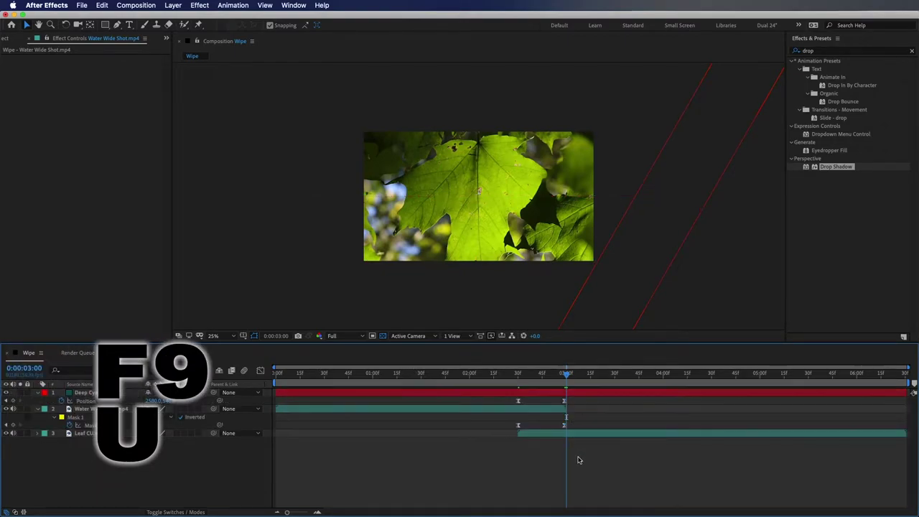
Examine the eased wipe at 0:00:02:44, view the speed graph of the Position and Mask Path keyframes, and go back to preview the transition
click(539, 375)
drag(539, 374, 540, 374)
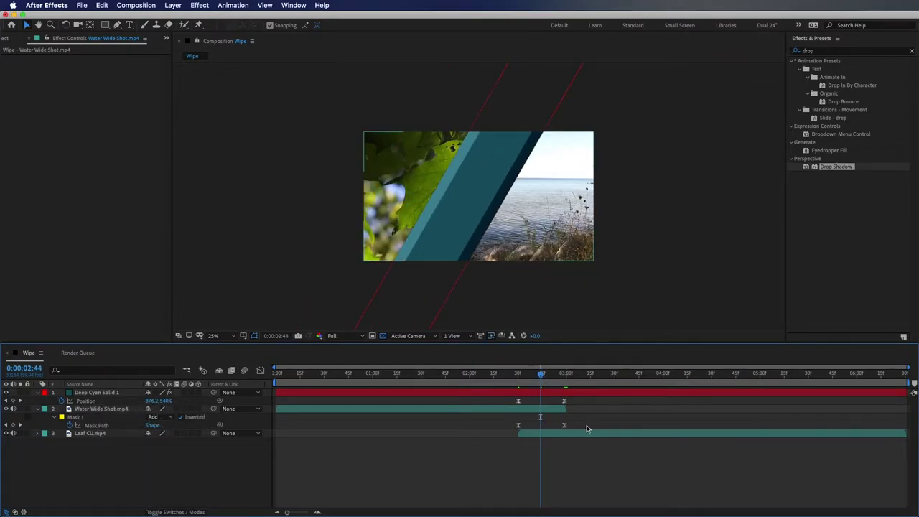
drag(586, 429, 489, 390)
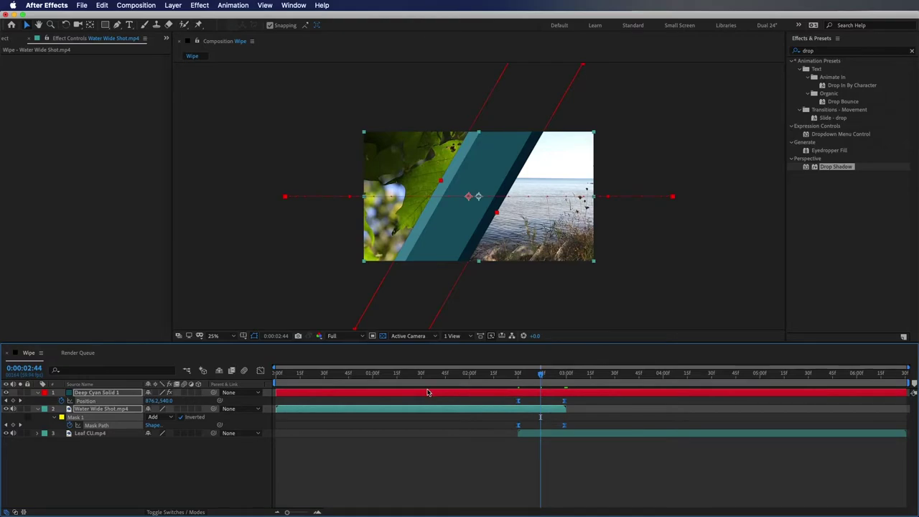
click(260, 370)
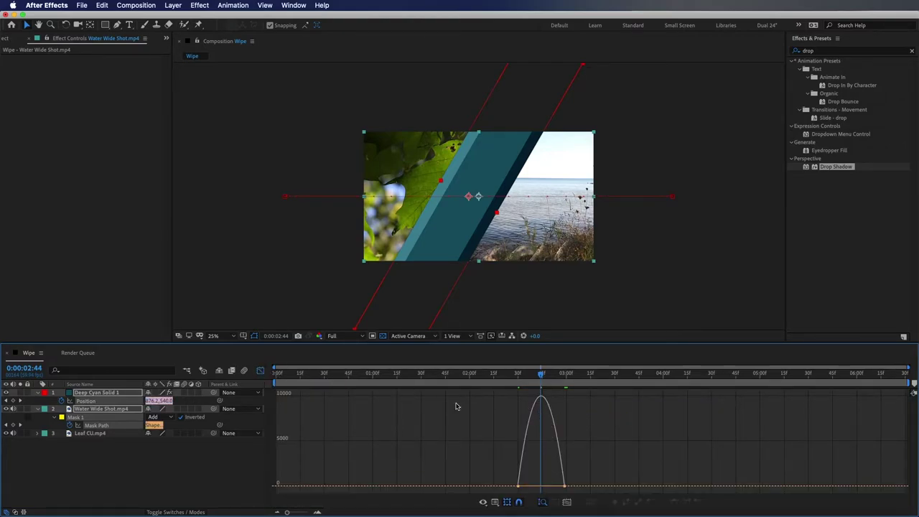
click(260, 370)
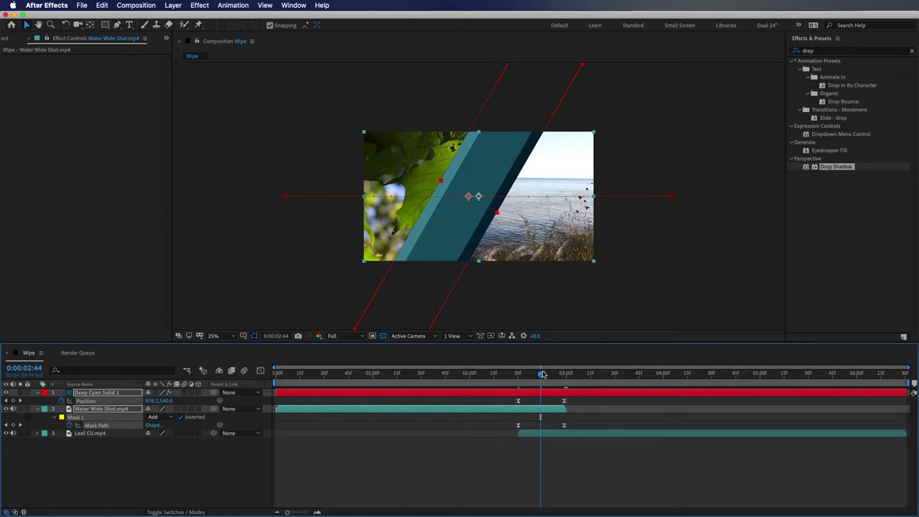
drag(539, 377, 328, 377)
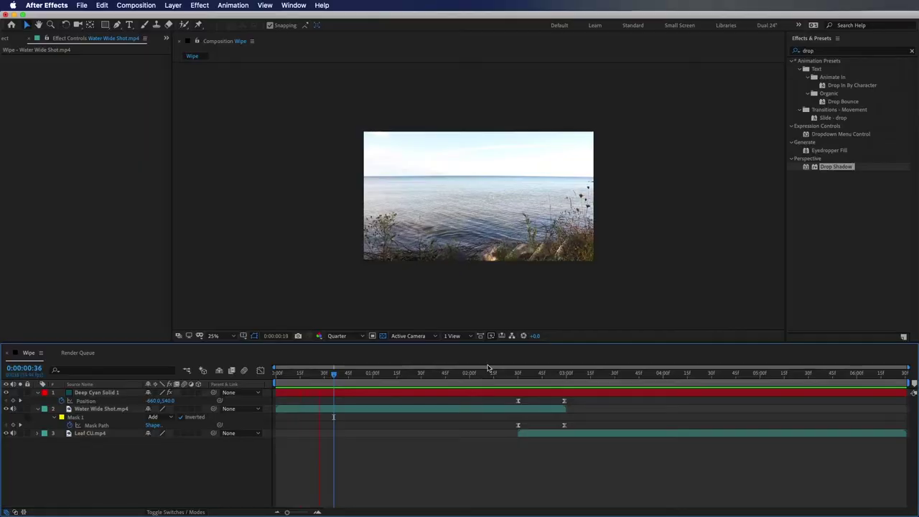
At 0:00:02:47, enable motion blur for the Deep Cyan Solid 1 layer and for the composition
drag(334, 373, 544, 373)
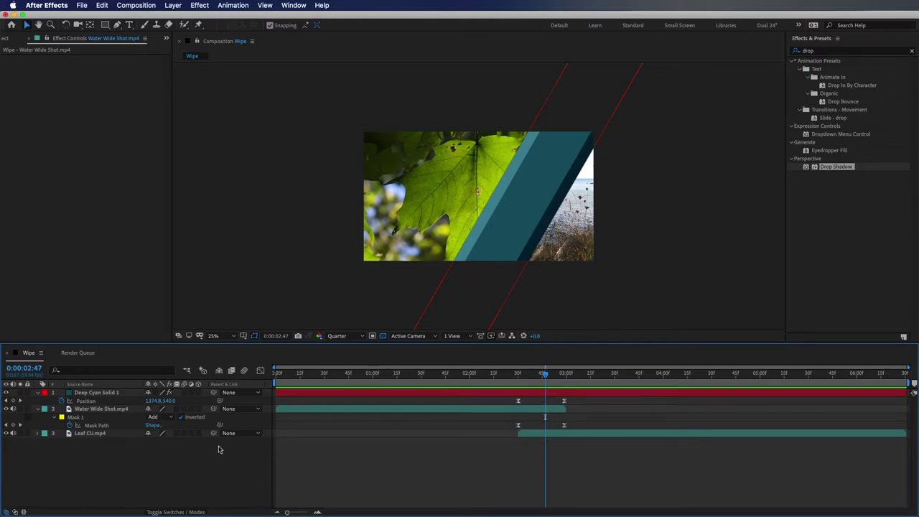
click(184, 392)
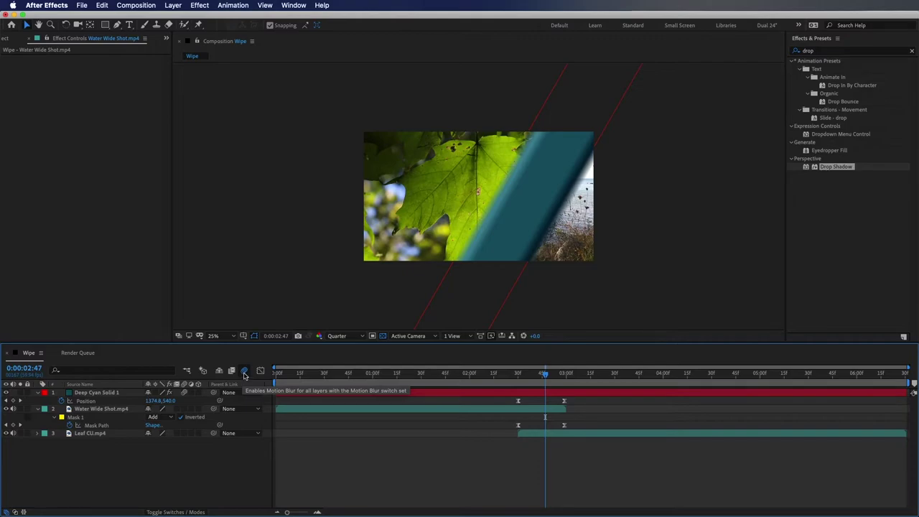
click(244, 372)
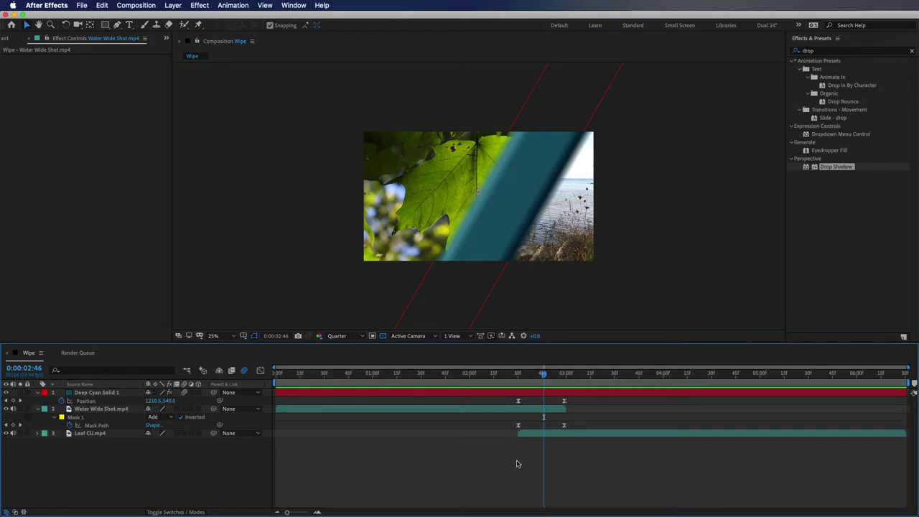
Trim both ends of the Deep Cyan Solid 1 layer so it spans only the wipe, starting at 0:00:02:30 and ending just after its last keyframe
click(8, 38)
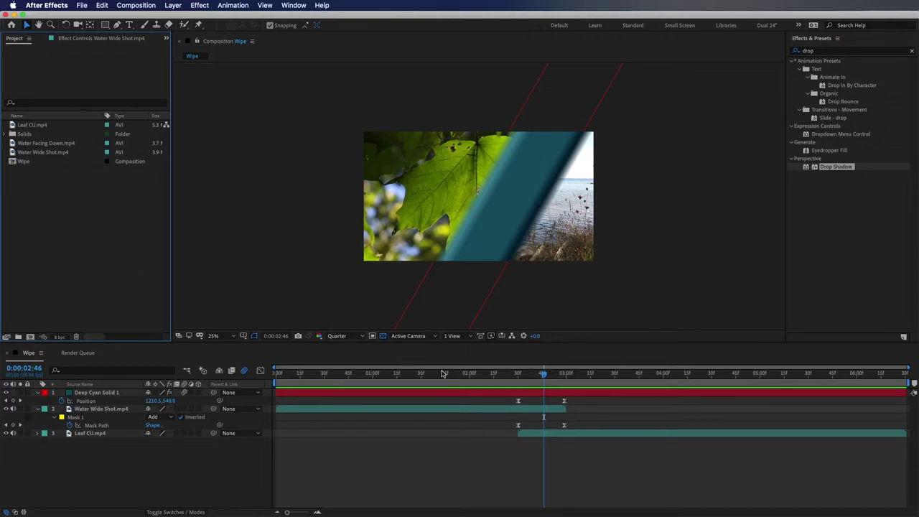
drag(543, 375, 544, 375)
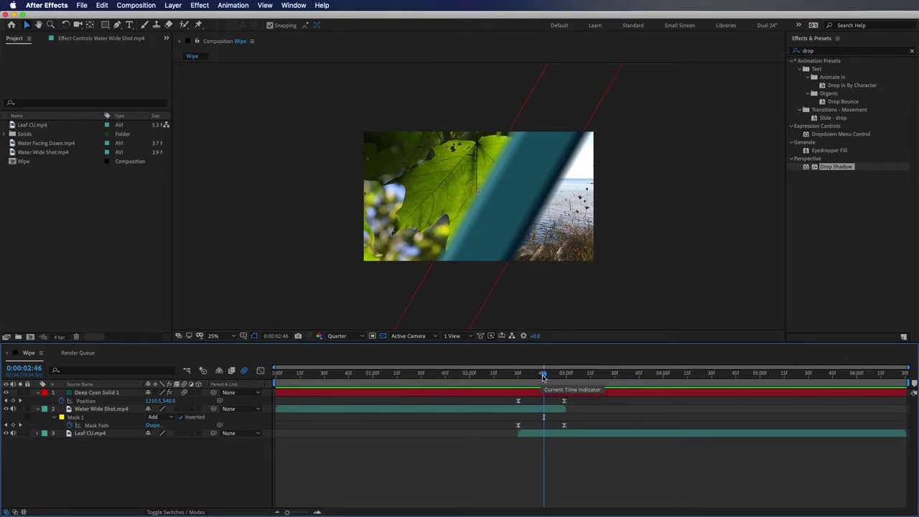
drag(543, 375, 523, 378)
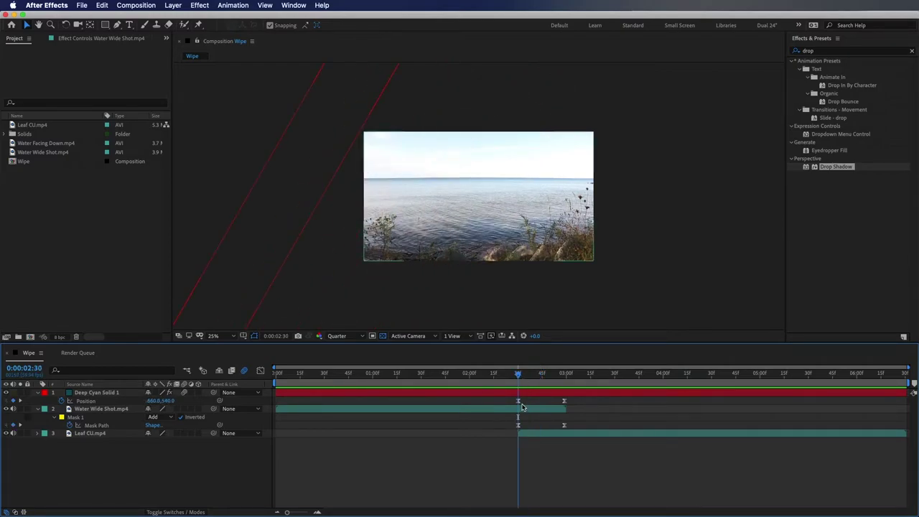
click(511, 394)
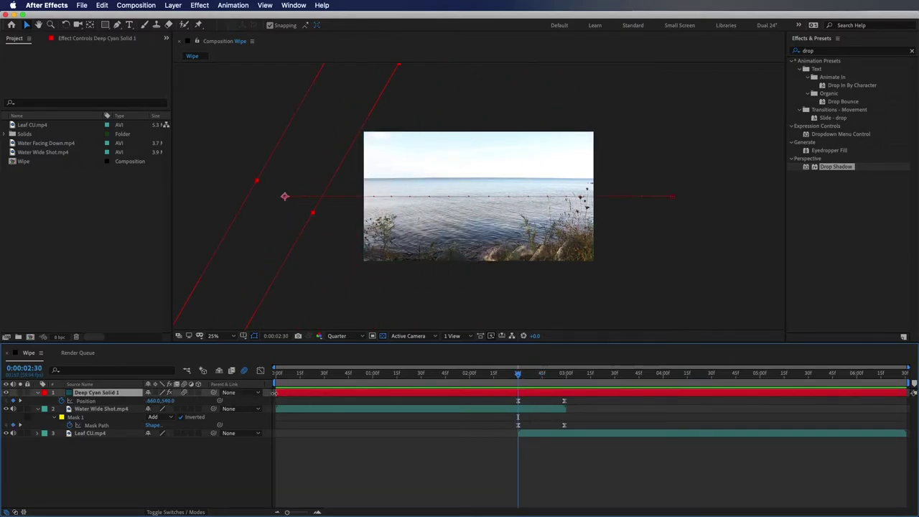
drag(280, 394, 564, 380)
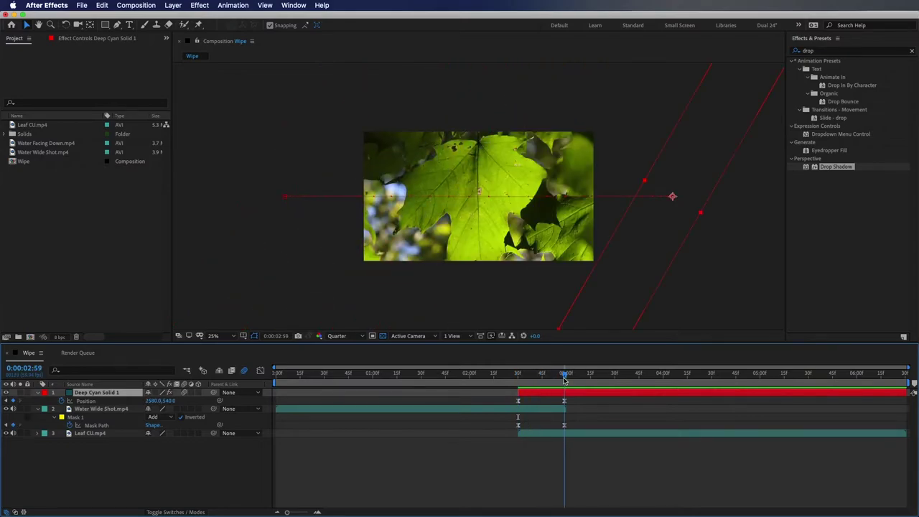
drag(907, 393, 542, 379)
click(179, 482)
Create a new composition named Wipe 2
click(51, 207)
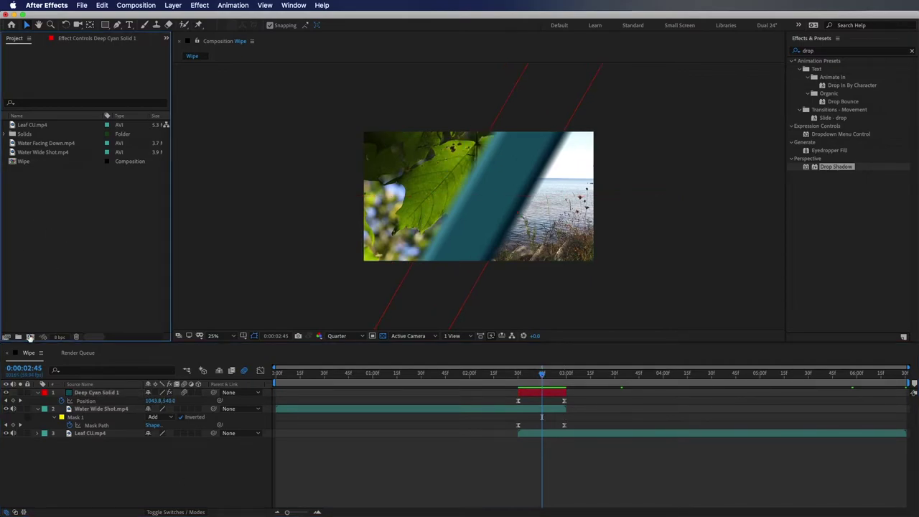
click(30, 337)
text(Wip)
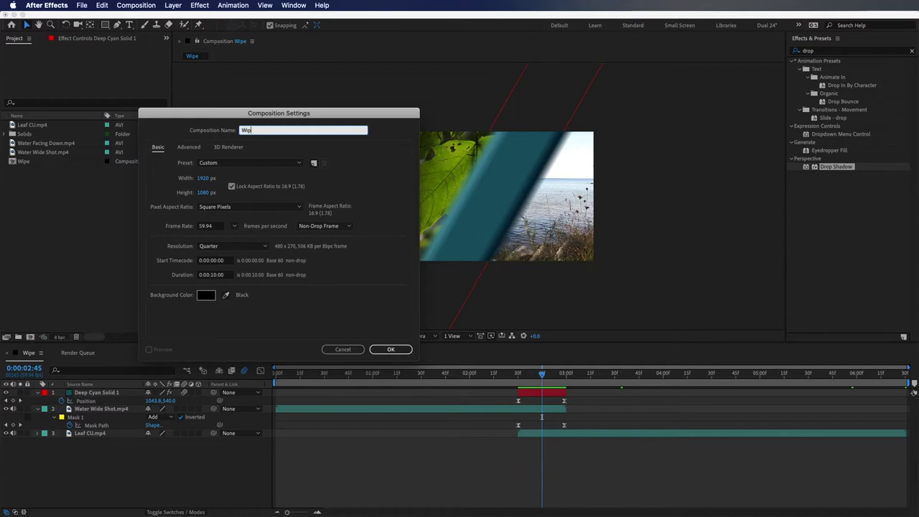
key(Return)
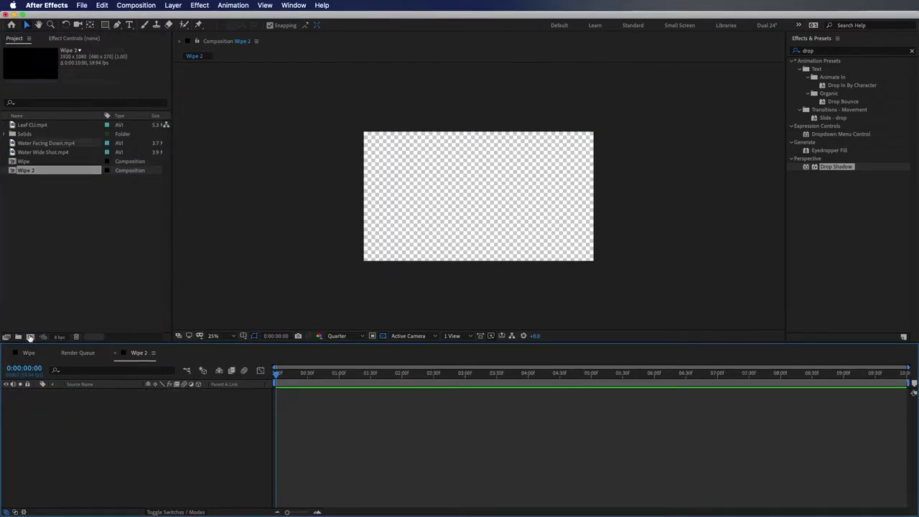
Add the Water Facing Down and Water Wide Shot clips to Wipe 2, with Water Wide Shot starting at 3 seconds, where the other clip ends
click(44, 143)
shift+click(12, 152)
drag(12, 144, 37, 425)
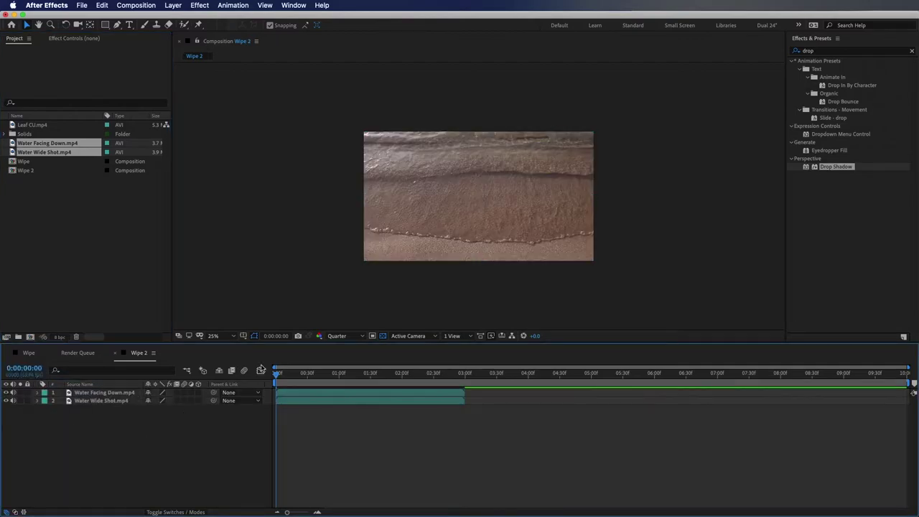
scroll(363, 309, up, 1)
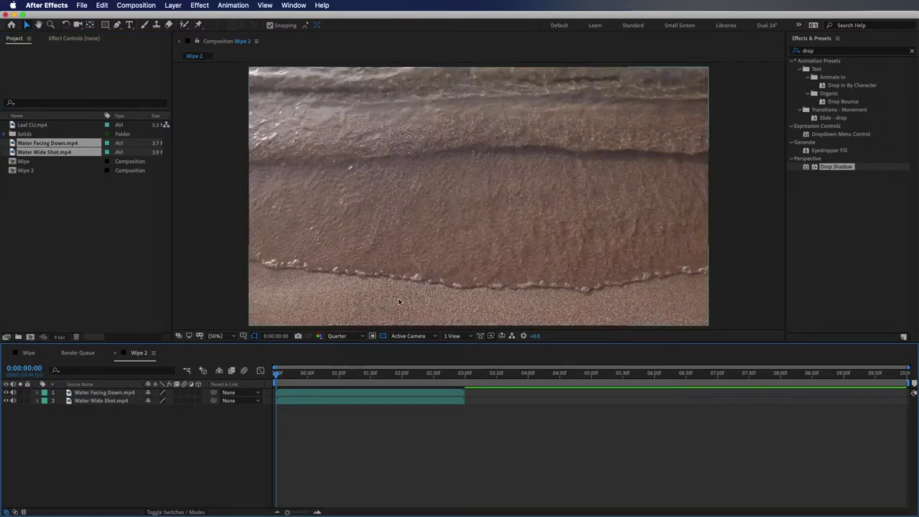
click(275, 400)
drag(284, 405, 472, 412)
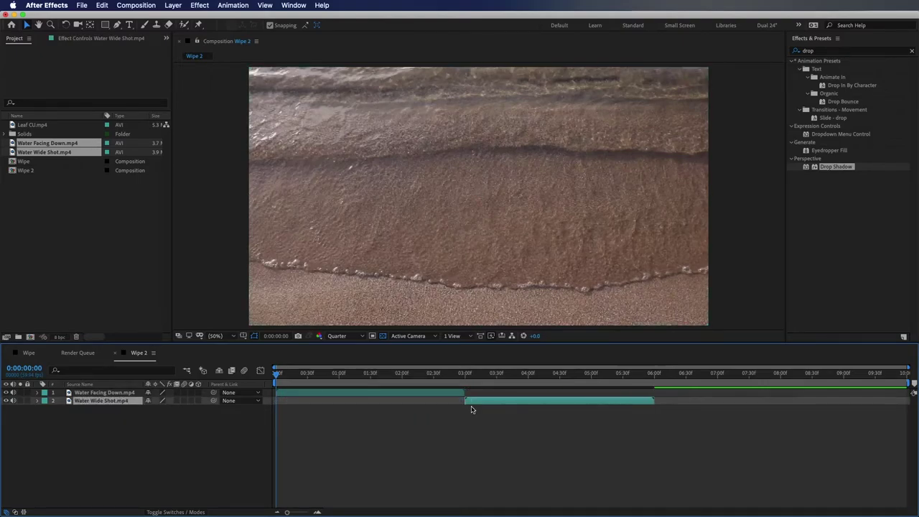
End the work area at 0:00:05:59, trim the Wipe 2 composition to it, and go back to 0:00:03:06
drag(449, 374, 660, 380)
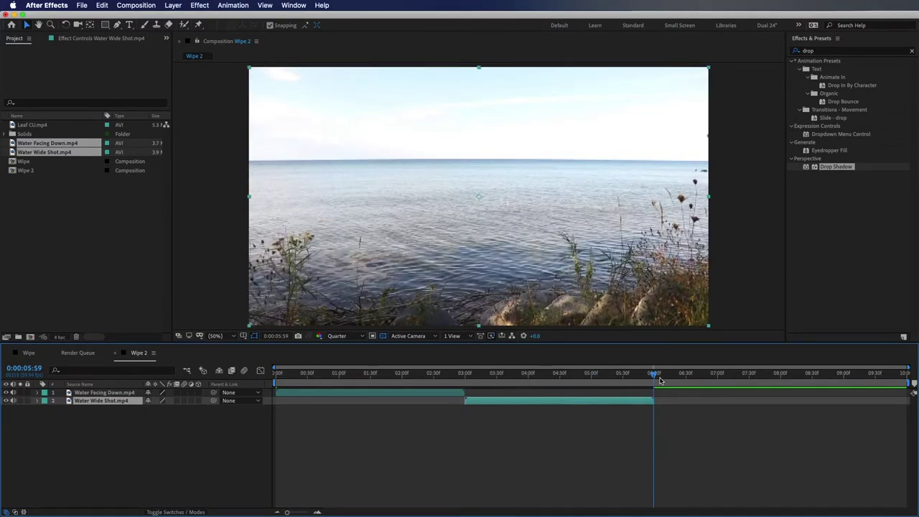
key(n)
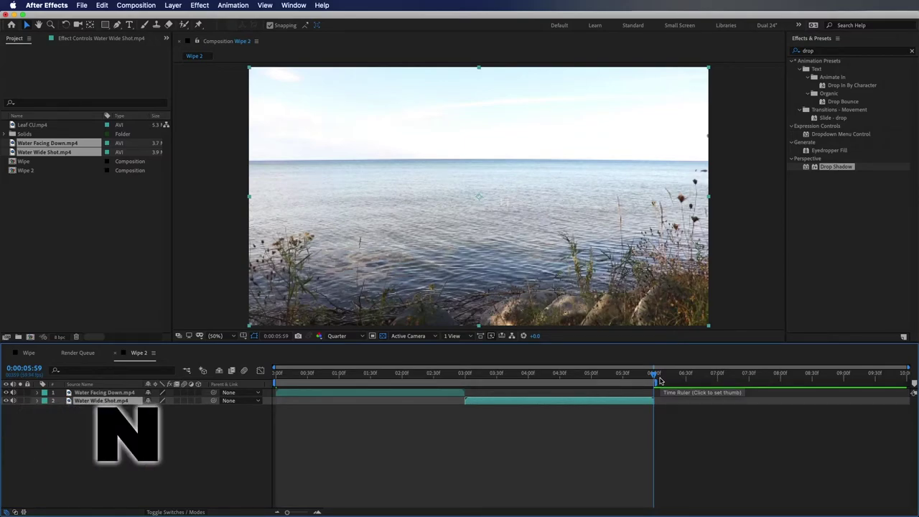
key(super+shift+x)
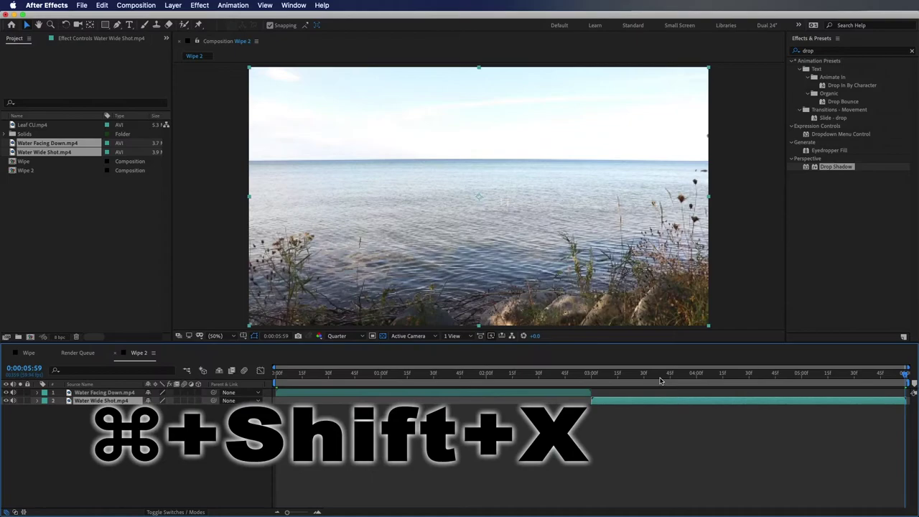
click(280, 462)
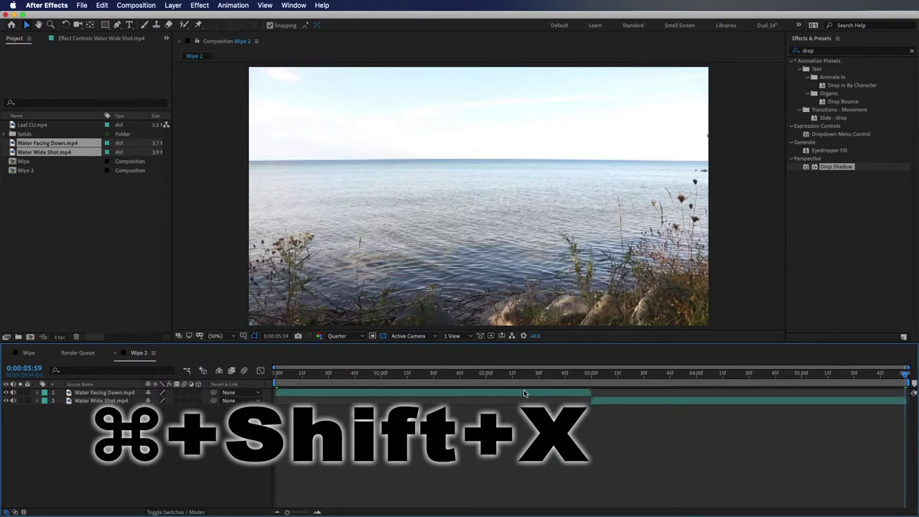
drag(536, 374, 601, 379)
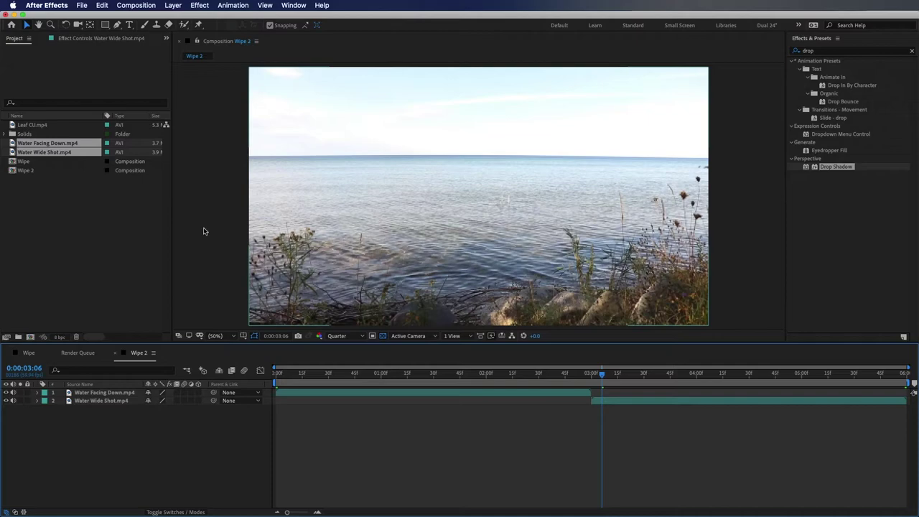
Create a composition named Wipe Overlay with a duration of 0:00:02:00
click(50, 218)
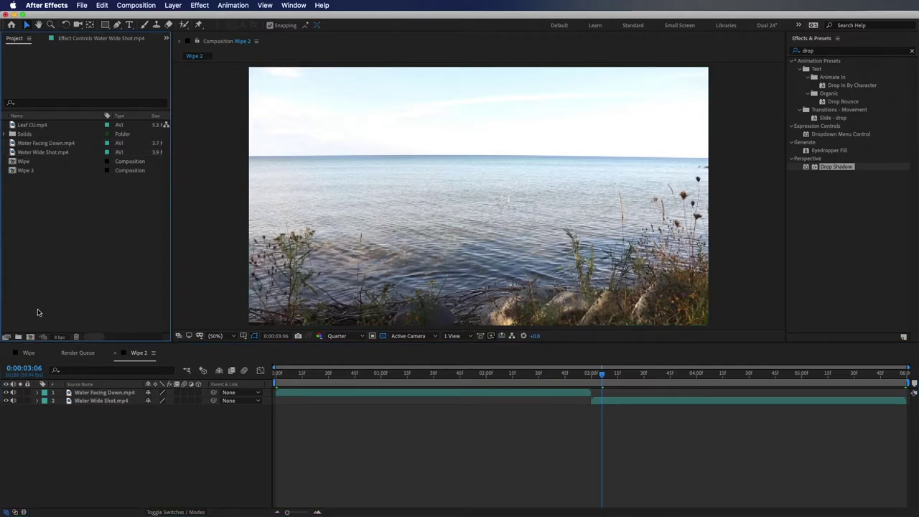
click(31, 336)
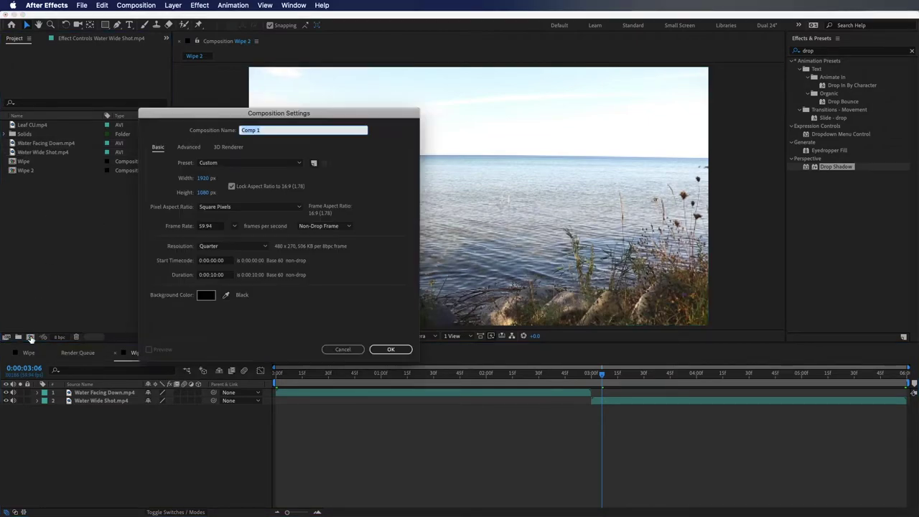
text(Wipe Overlay)
click(213, 276)
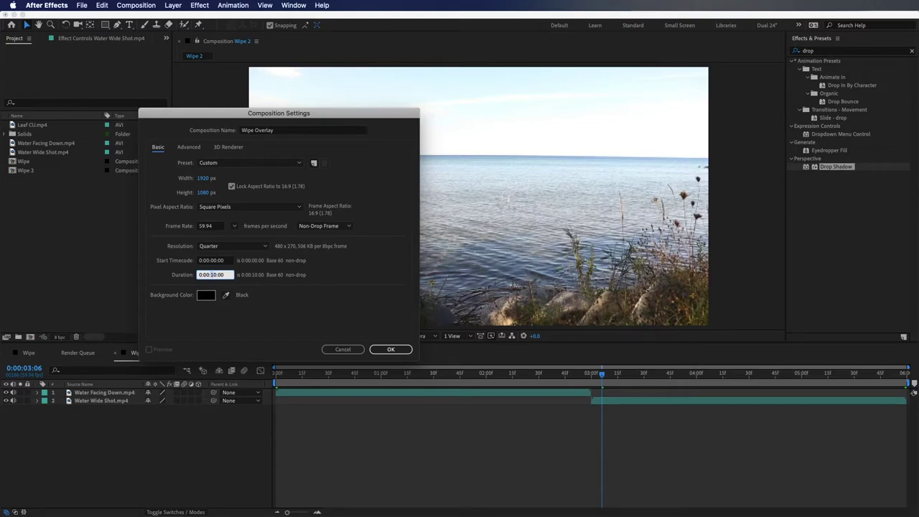
key(Return)
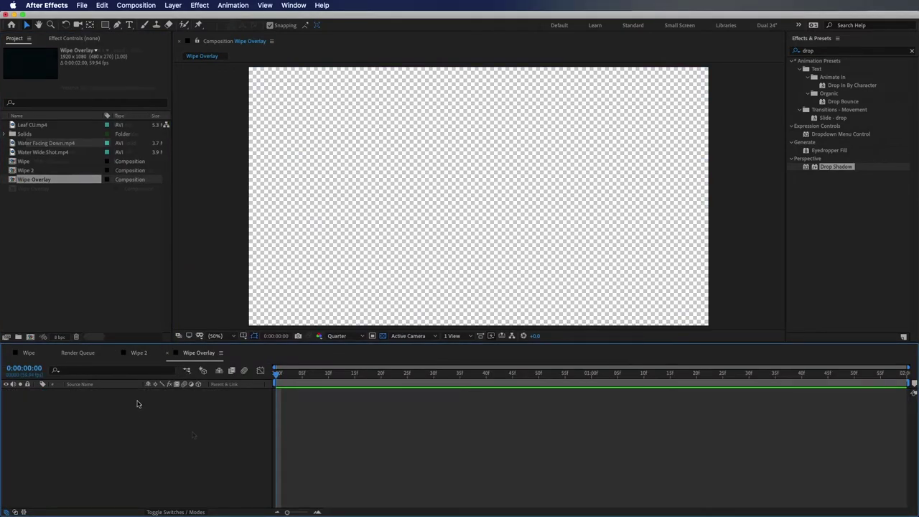
In the Wipe composition, move the Deep Cyan Solid 1 layer with its keyframes to the start of the timeline
click(29, 353)
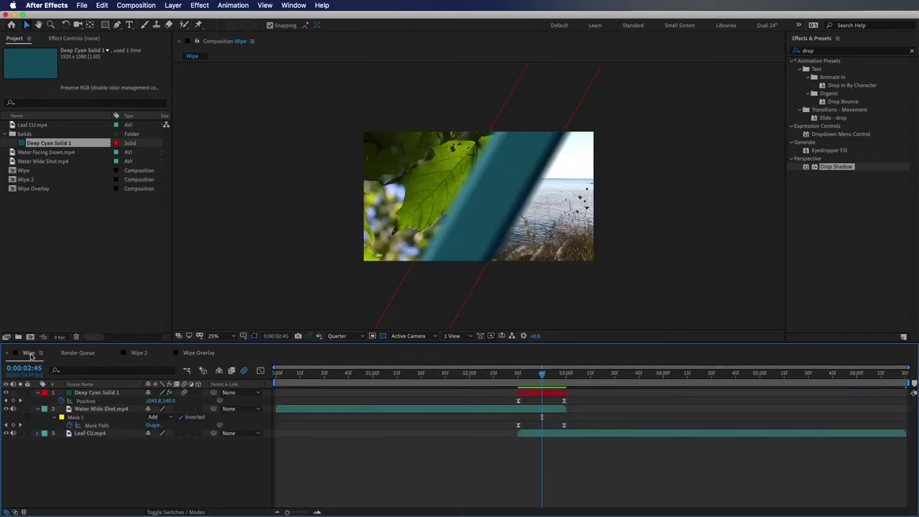
drag(549, 392, 308, 409)
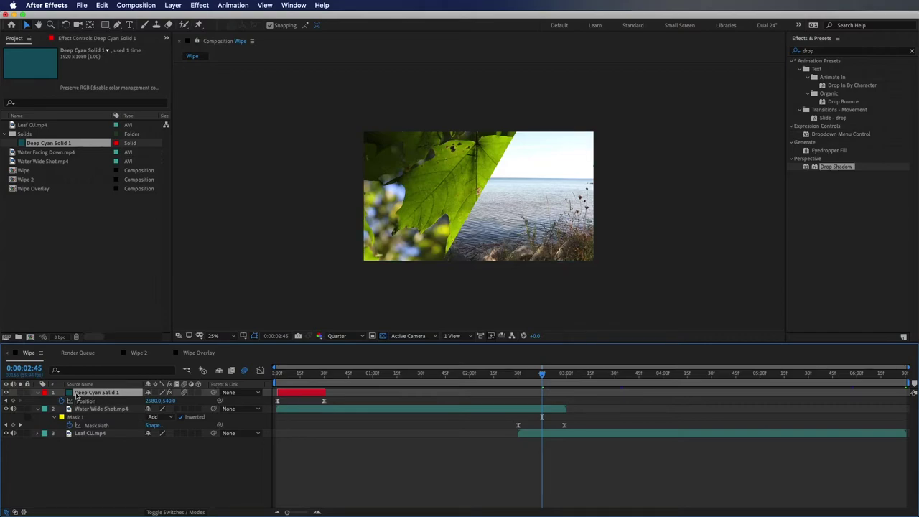
Move Deep Cyan Solid 1 back to the clip transition in Wipe, and add its keyframed copy at the start of Wipe Overlay
drag(295, 392, 533, 406)
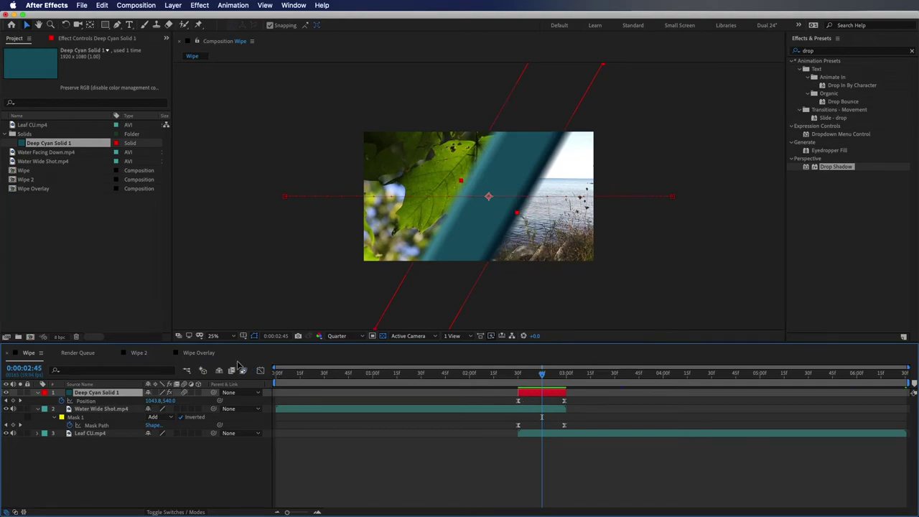
click(199, 352)
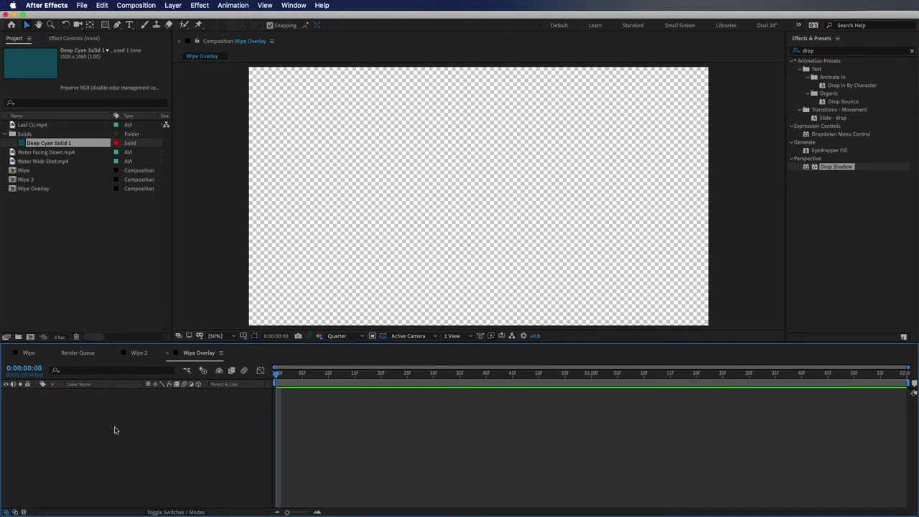
key(super+slash)
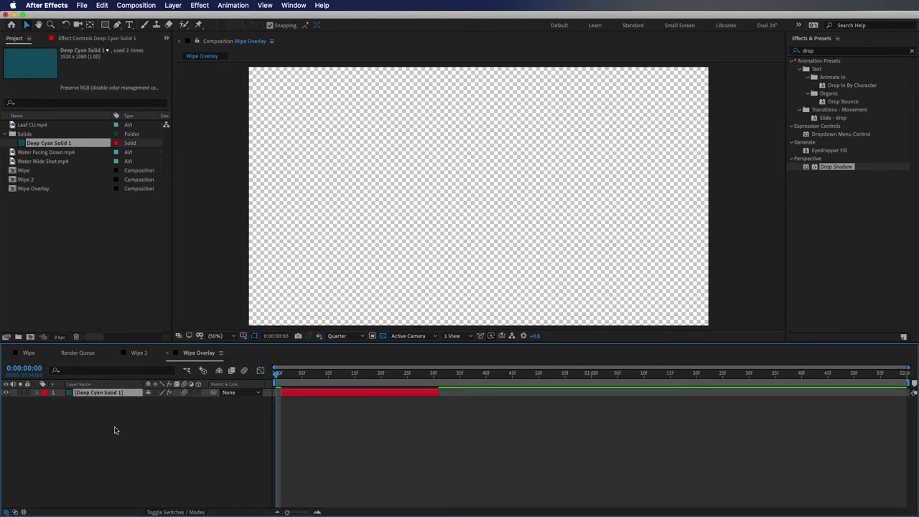
key(u)
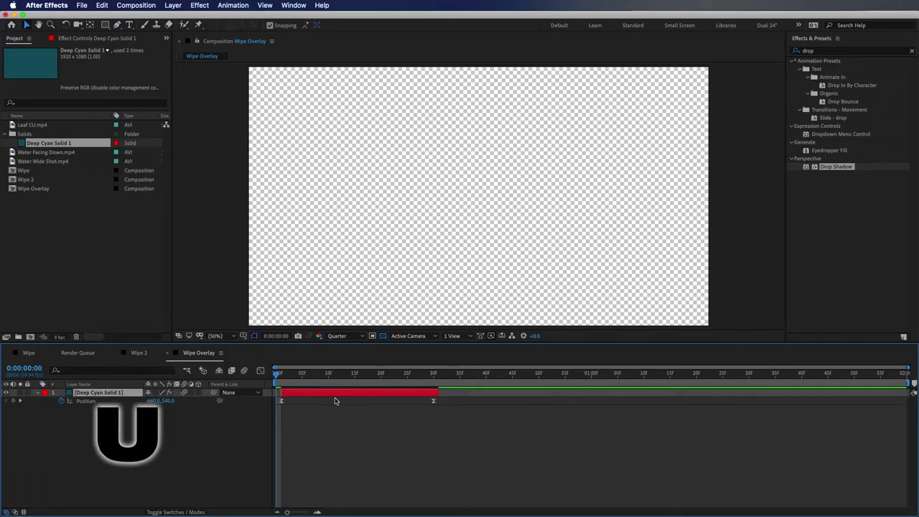
drag(334, 397, 275, 375)
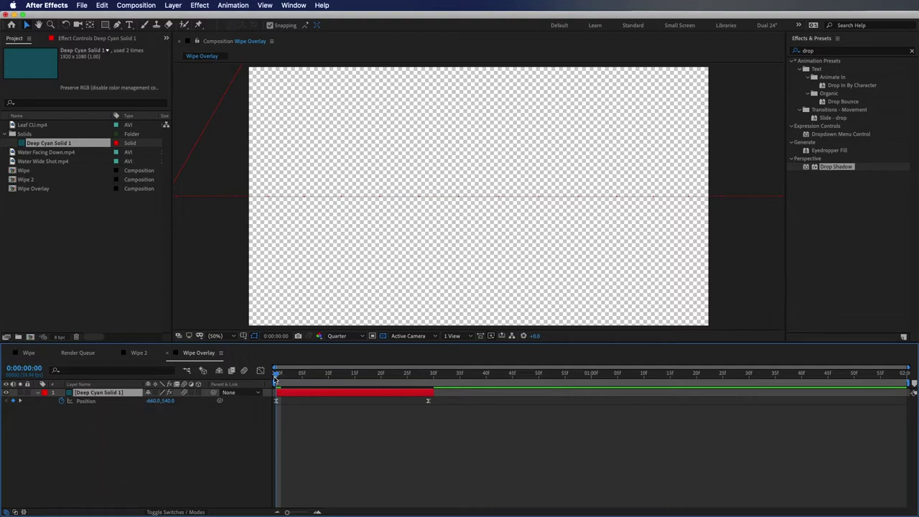
Go to 0:00:00:14 in Wipe Overlay and duplicate the Deep Cyan Solid 1 layer
drag(275, 381, 340, 380)
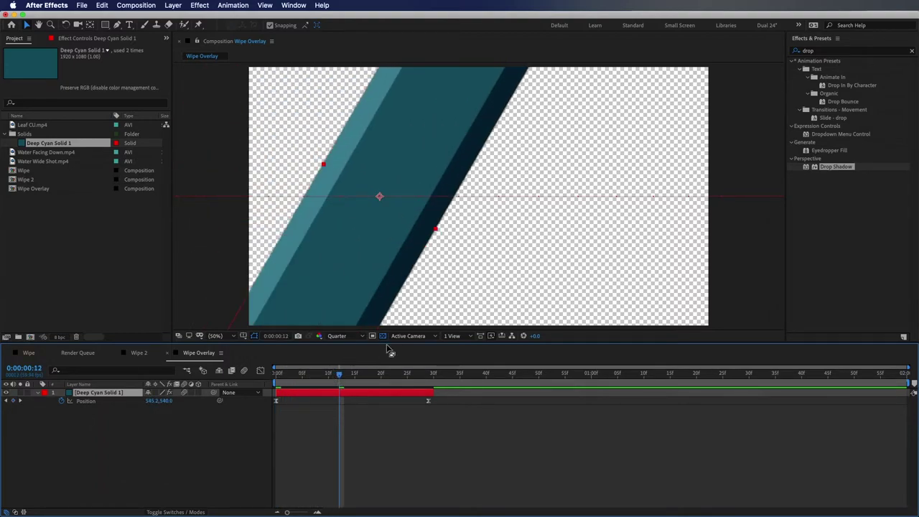
drag(340, 374, 350, 391)
click(155, 455)
click(94, 394)
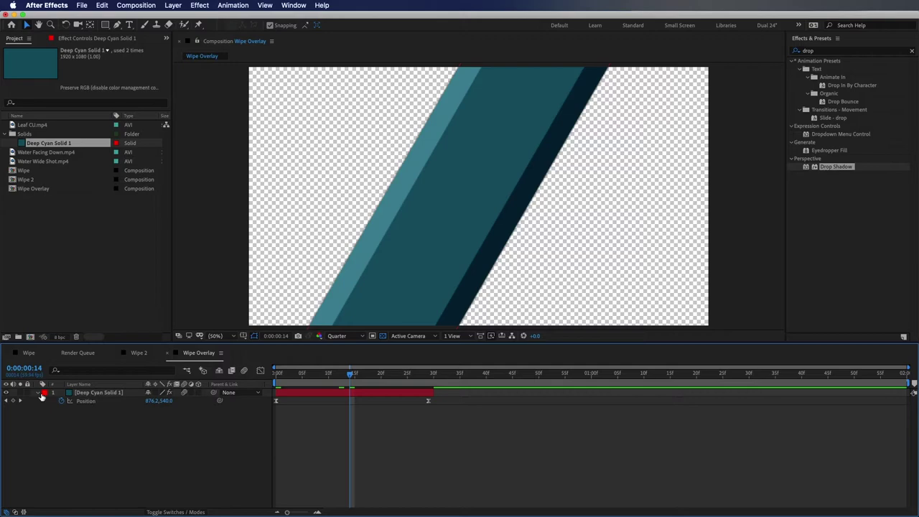
click(38, 394)
click(106, 394)
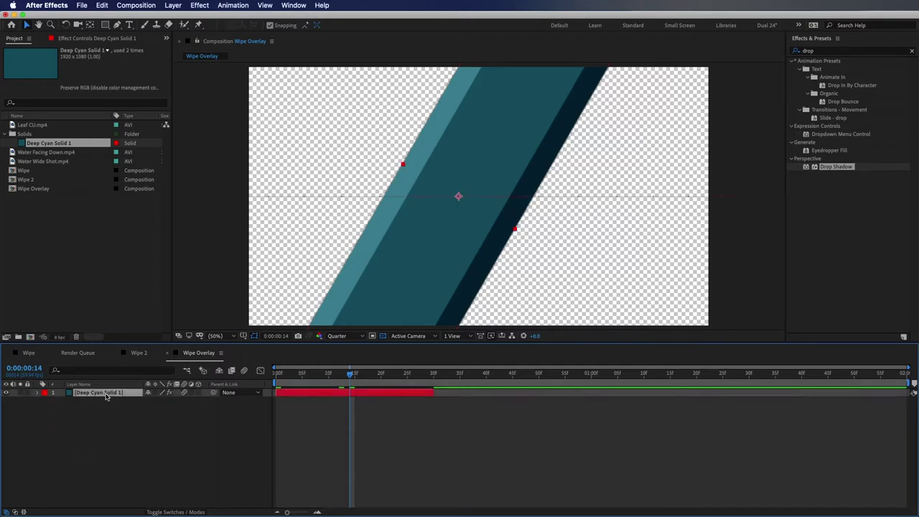
key(super+d)
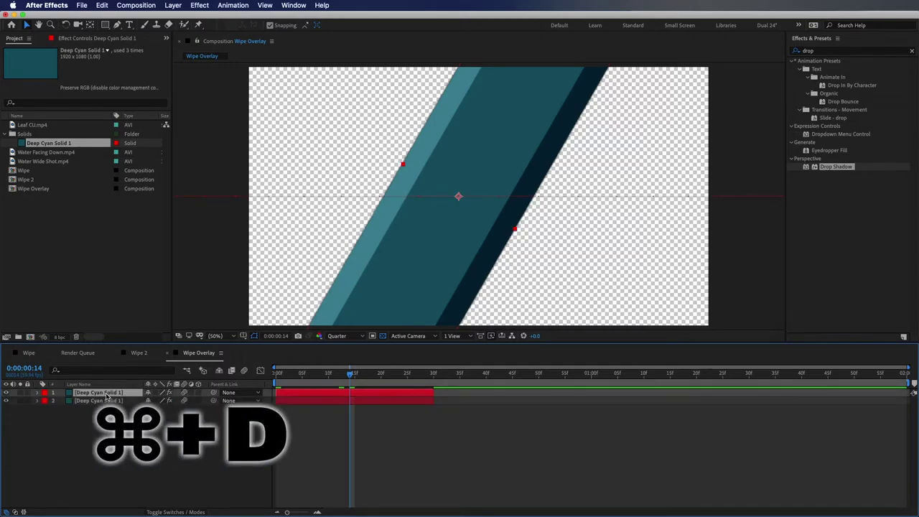
Apply the Fill effect to the upper Deep Cyan Solid 1 layer and move Bevel Edges below Fill in the effect order
click(856, 50)
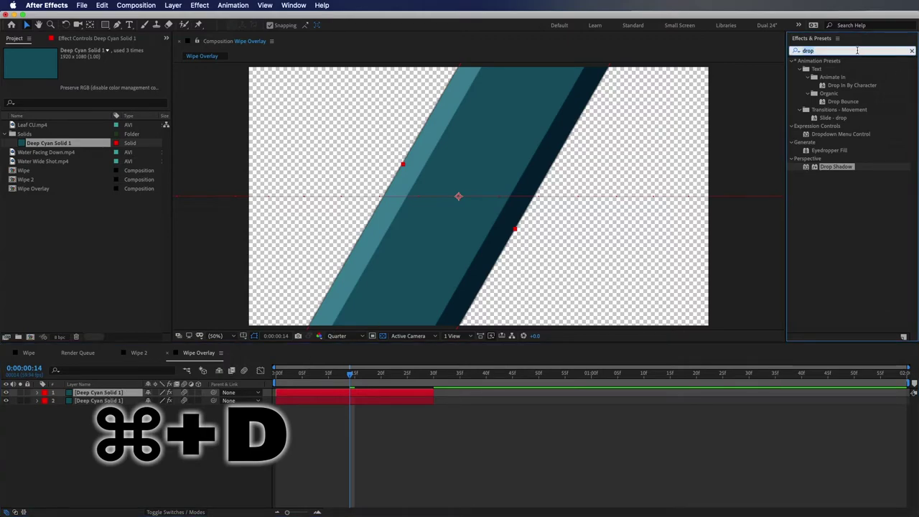
text(fill)
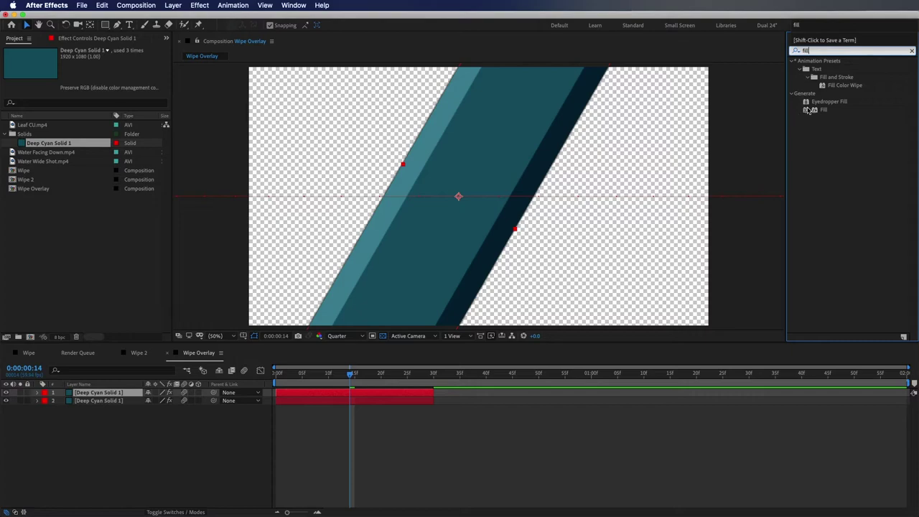
click(807, 110)
drag(284, 304, 107, 396)
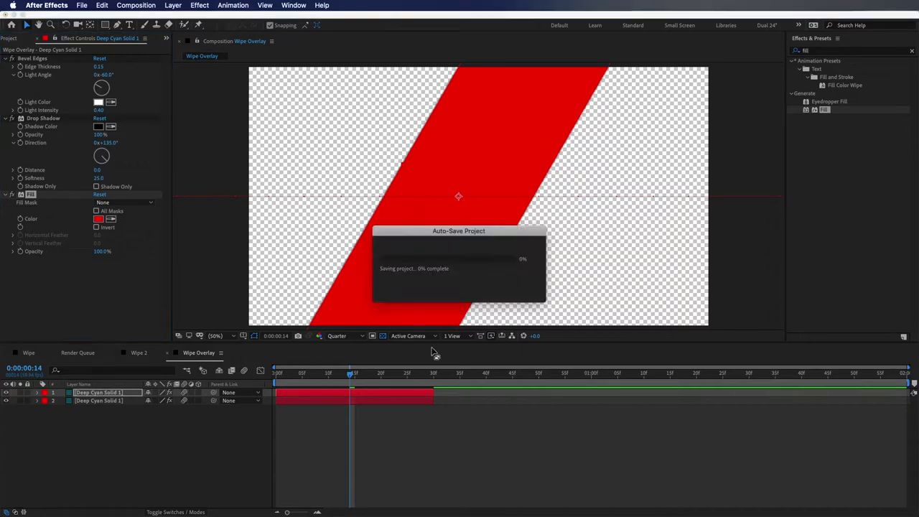
click(31, 59)
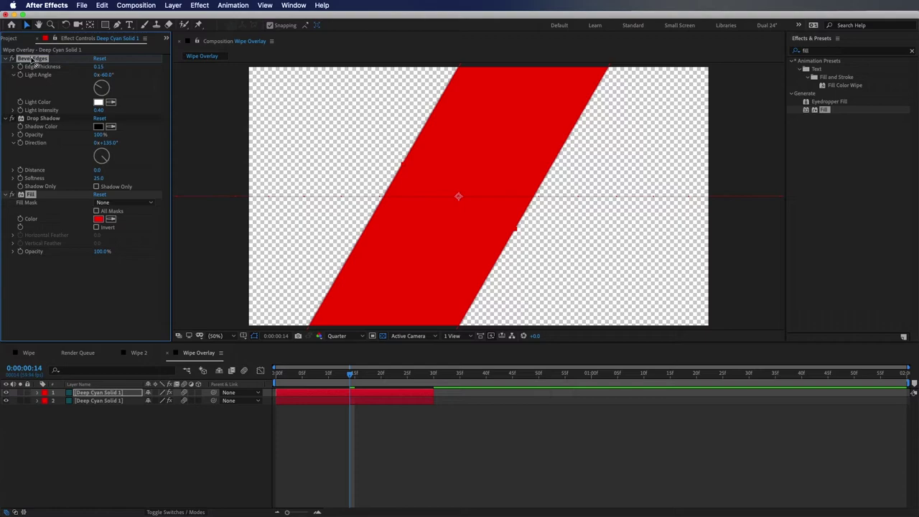
drag(33, 61, 46, 269)
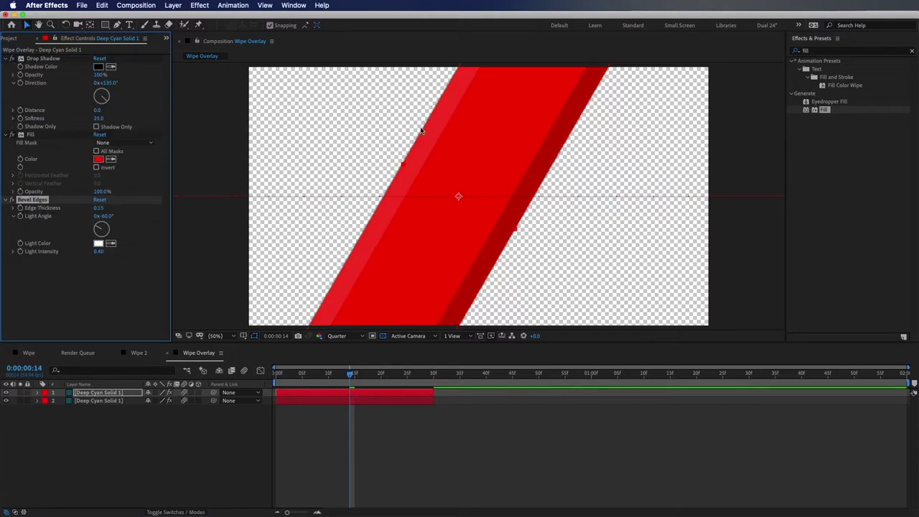
click(113, 265)
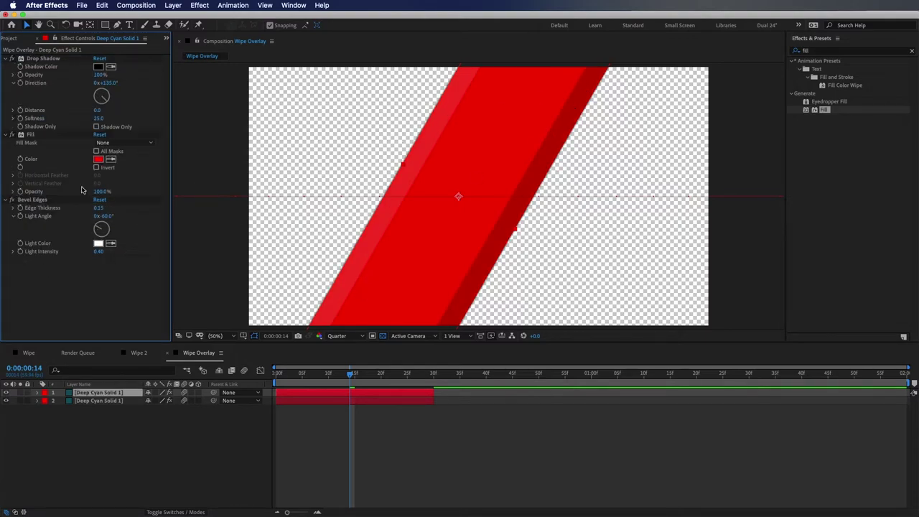
Set the upper layer's Fill color to bright blue 00A0FF
click(50, 136)
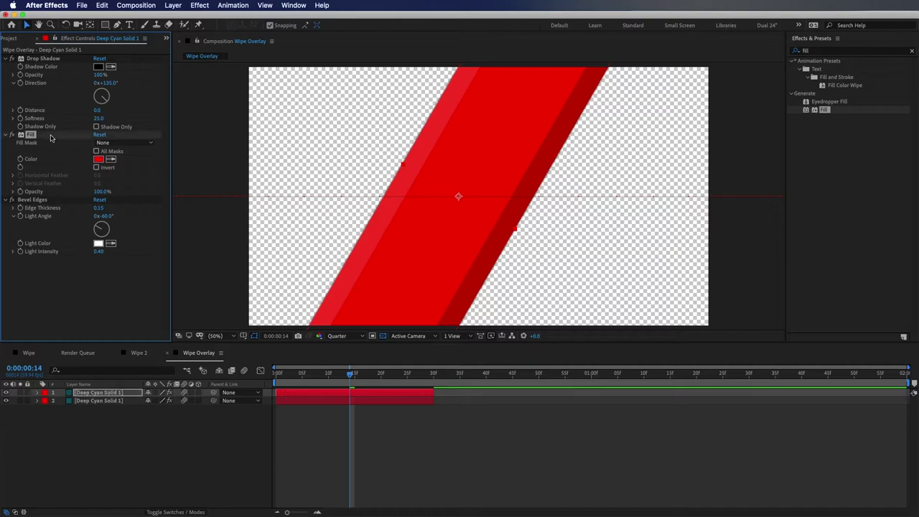
click(99, 161)
drag(443, 155, 443, 164)
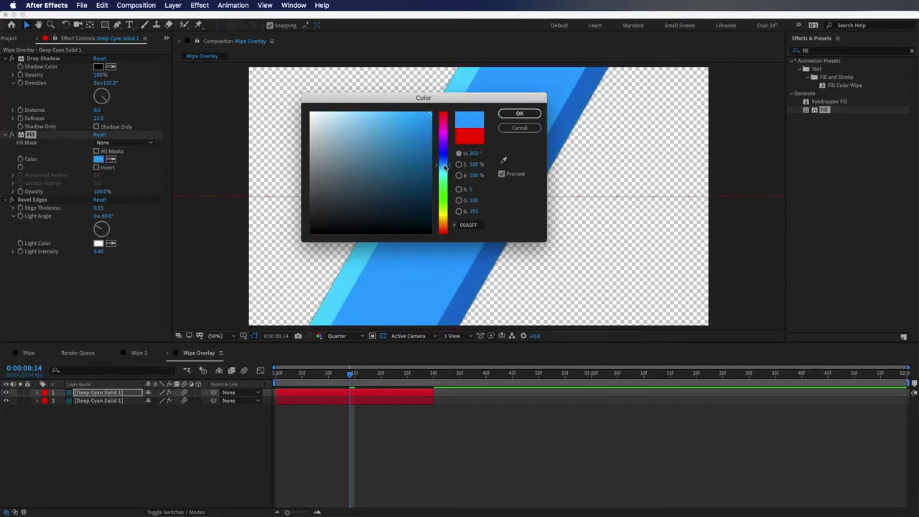
click(523, 115)
click(79, 441)
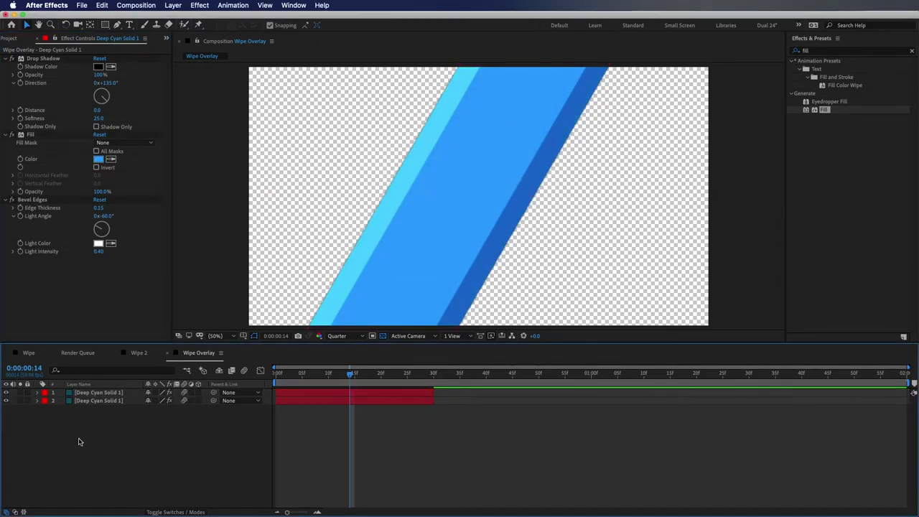
Duplicate the blue layer and set the copy's Fill color to light cyan 00F1FF
click(118, 394)
key(super+d)
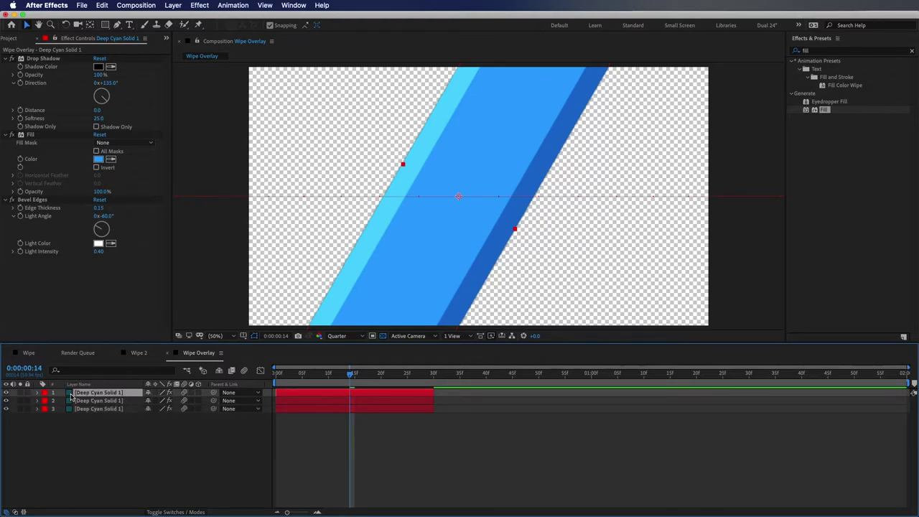
click(98, 158)
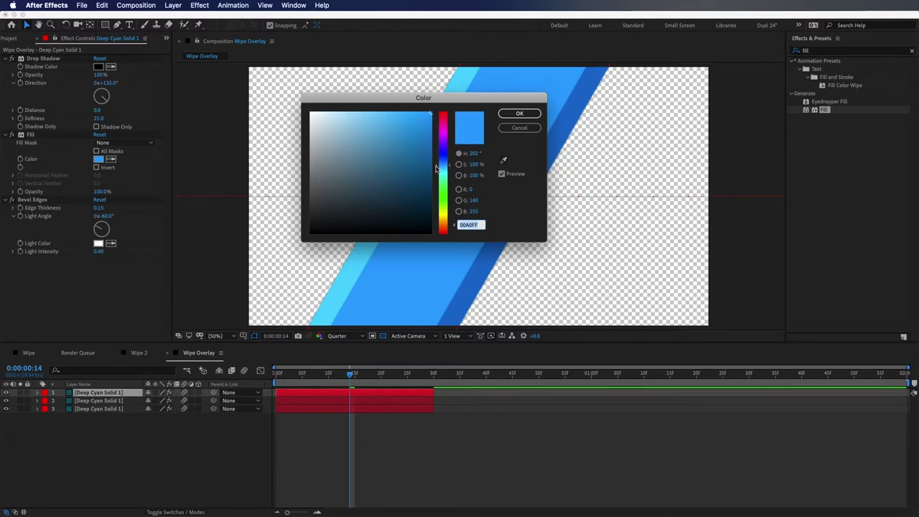
drag(436, 168, 435, 173)
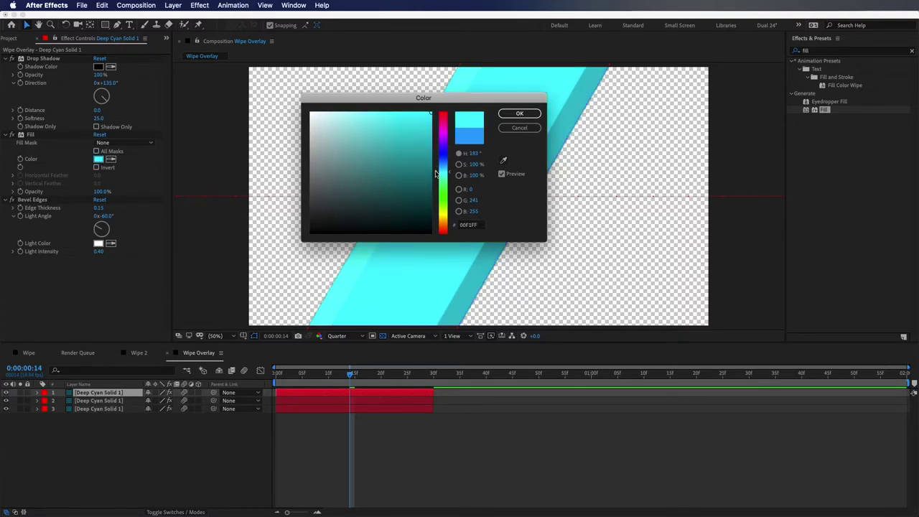
click(519, 114)
click(233, 442)
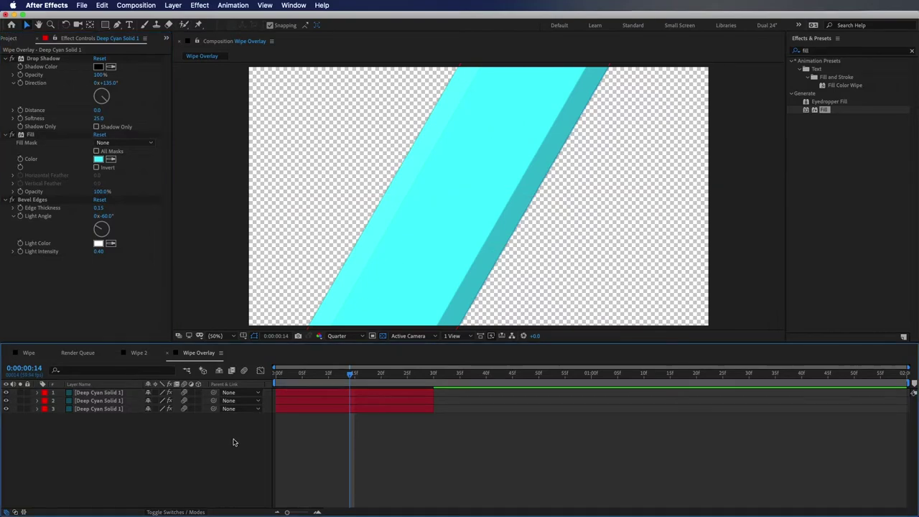
Reveal the keyframes of all three layers and shift the blue layer with its keyframes to start at 0:00:00:03
key(super+a)
key(u)
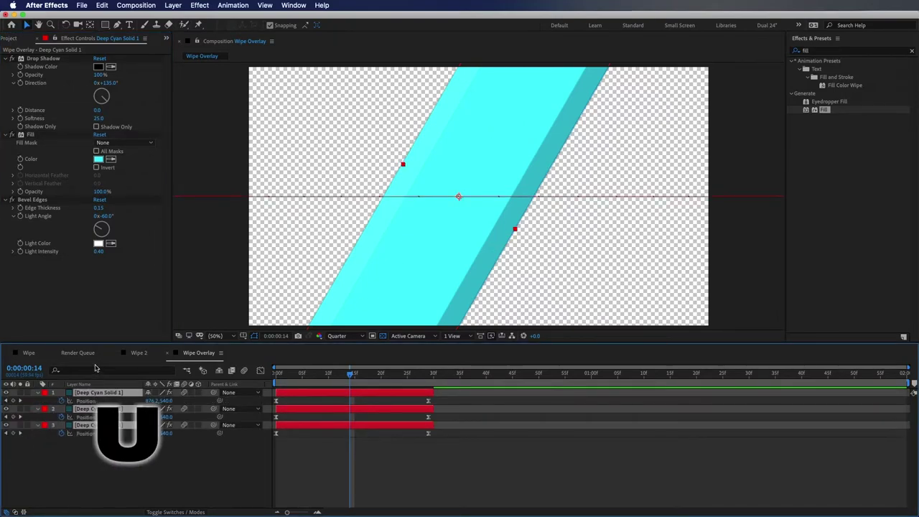
click(278, 374)
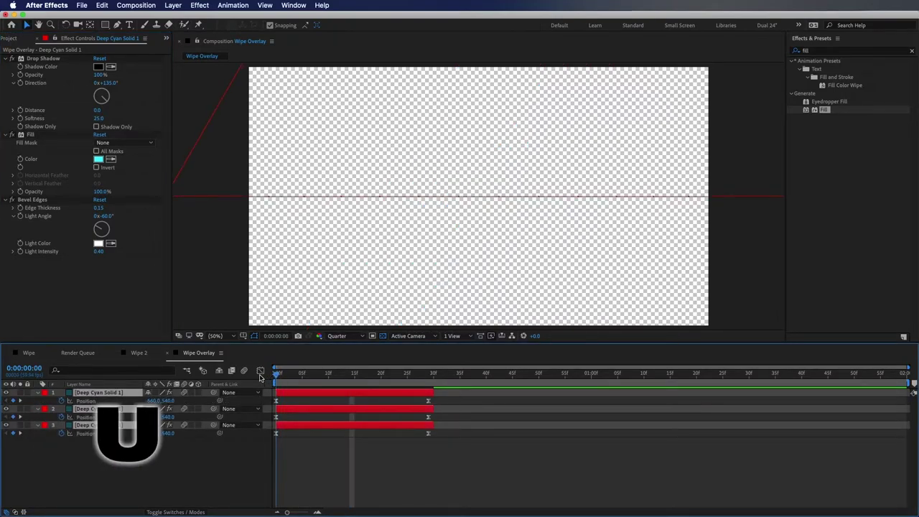
click(190, 457)
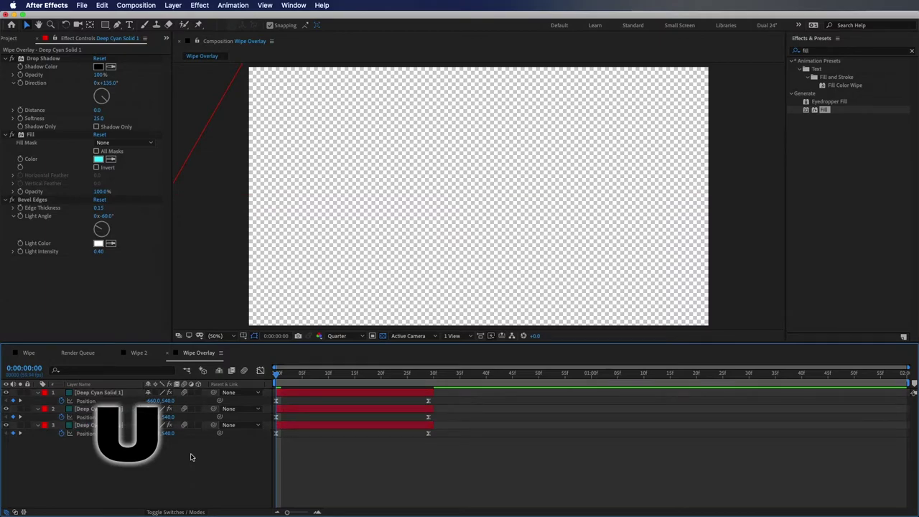
key(Page_Down)
key(Page_Down)
key(Page_Down)
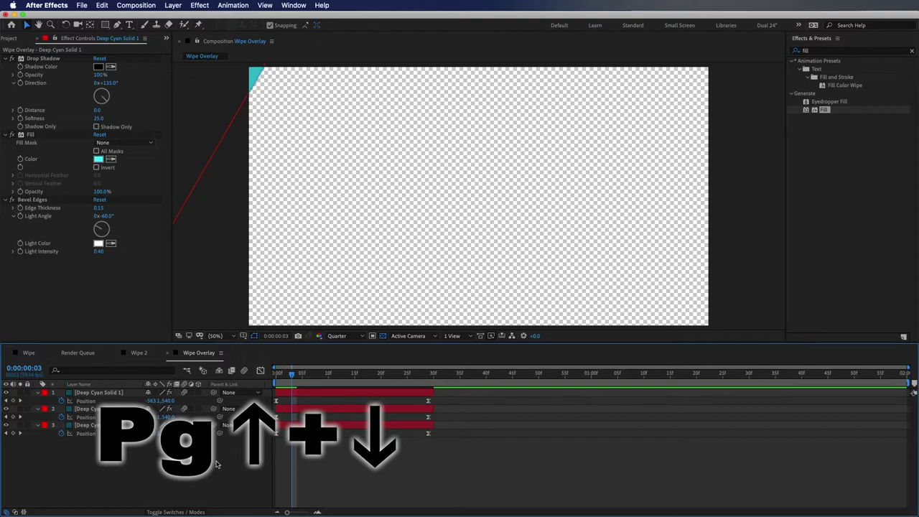
drag(287, 411, 305, 410)
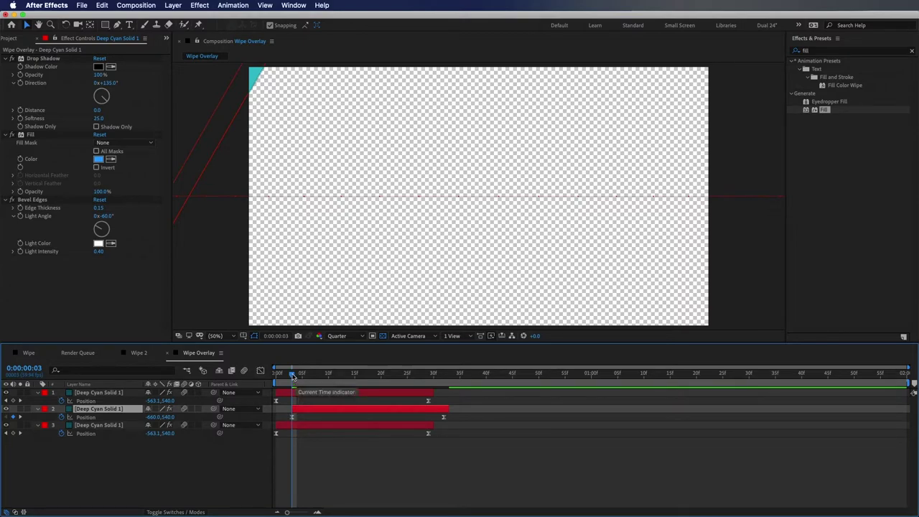
Shift the light cyan layer to start at 0:00:00:06, and check the three staggered stripes at 0:00:00:18
key(space)
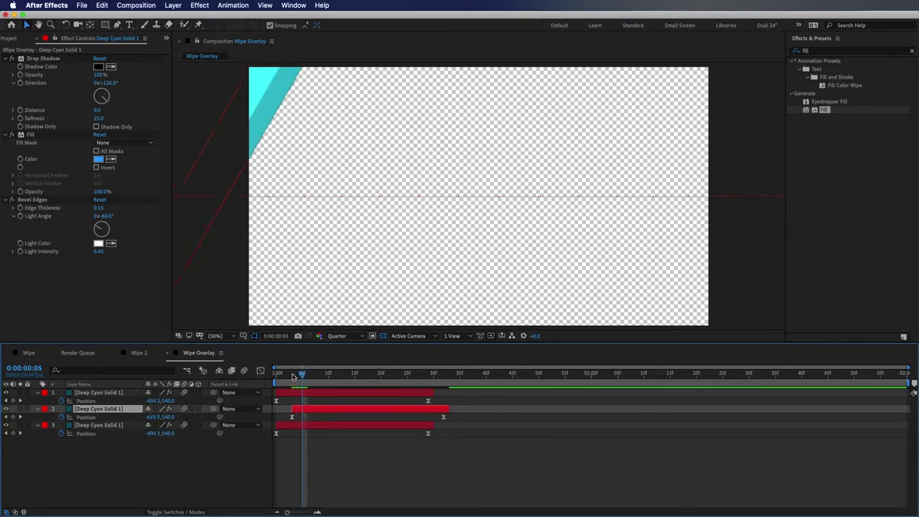
click(311, 392)
key(bracketleft)
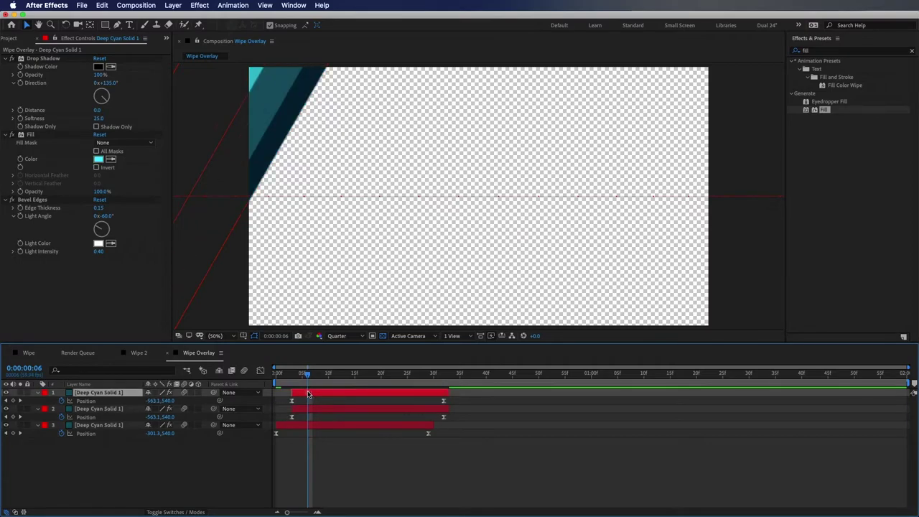
drag(307, 374, 369, 387)
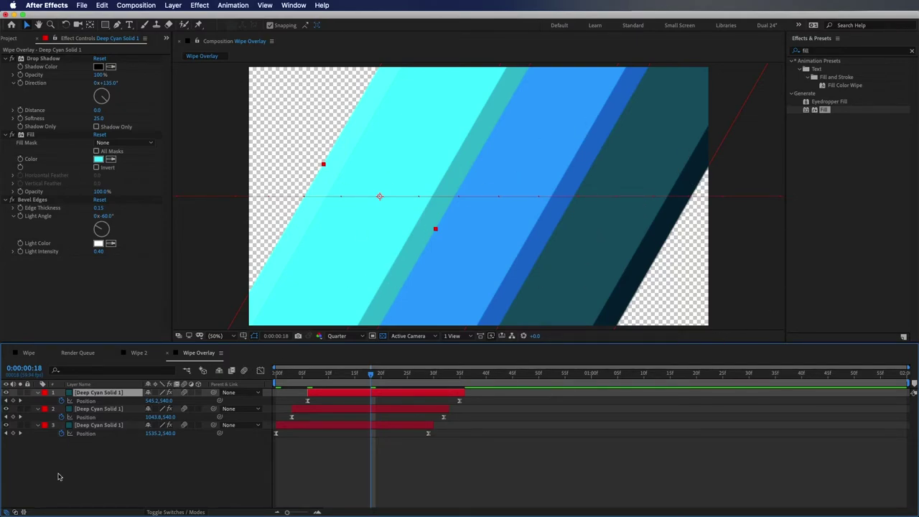
Duplicate all three stripe layers and place the copies together at the top of the layer stack
key(super+a)
key(super+d)
drag(113, 446, 124, 403)
Shift the three duplicated layers together so that their first stripe starts at 0:00:00:09, and reveal their Position properties
key(shift+Page_Up)
key(Page_Up)
key(Page_Up)
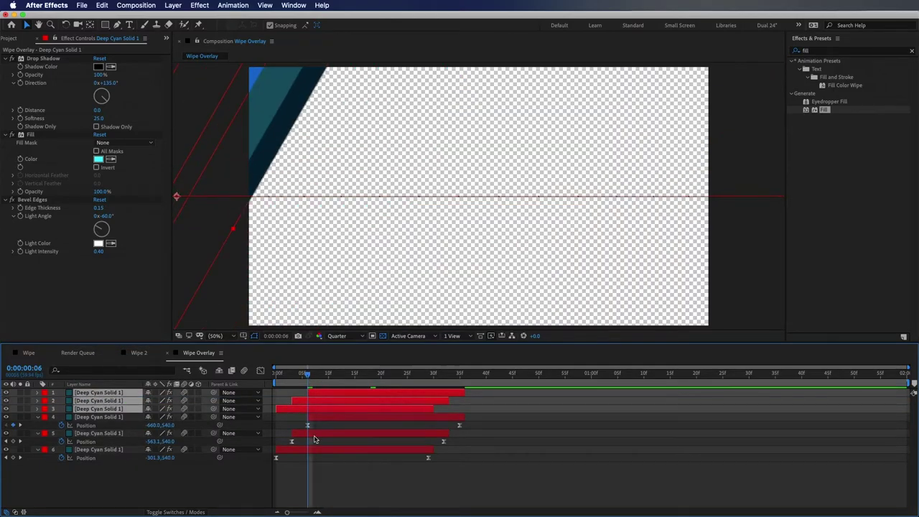
key(Page_Down)
key(Page_Down)
key(Page_Down)
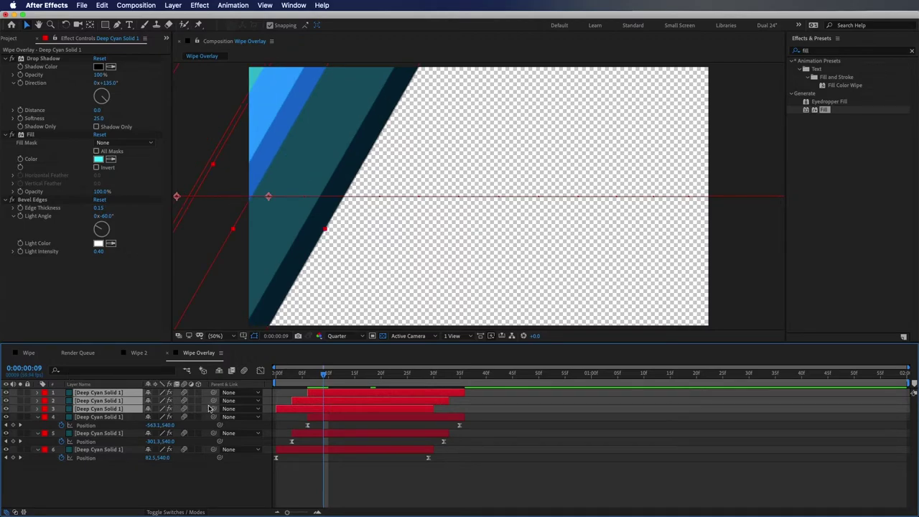
key(p)
drag(298, 430, 344, 428)
Scrub through the six-stripe wipe with the view at 25%, up to 0:00:00:45 at the end of the top layer
drag(323, 373, 361, 381)
drag(372, 383, 386, 385)
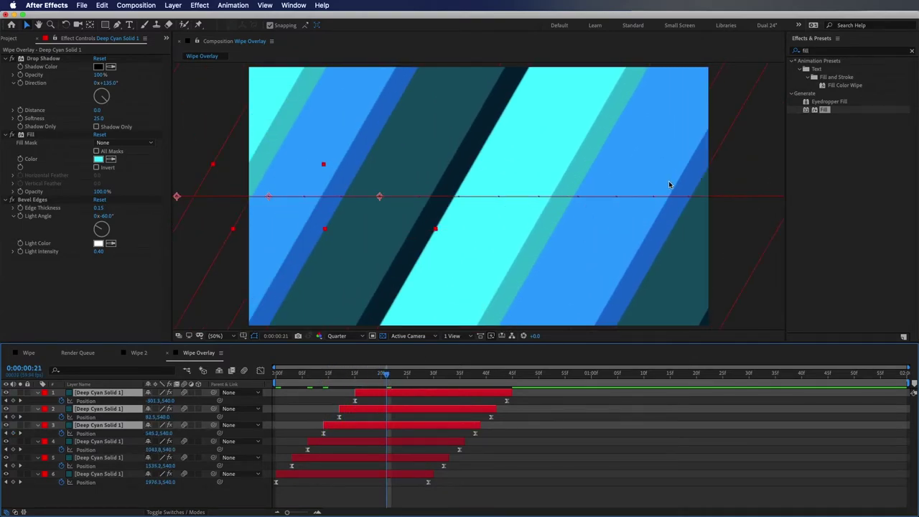
key(comma)
drag(384, 375, 390, 380)
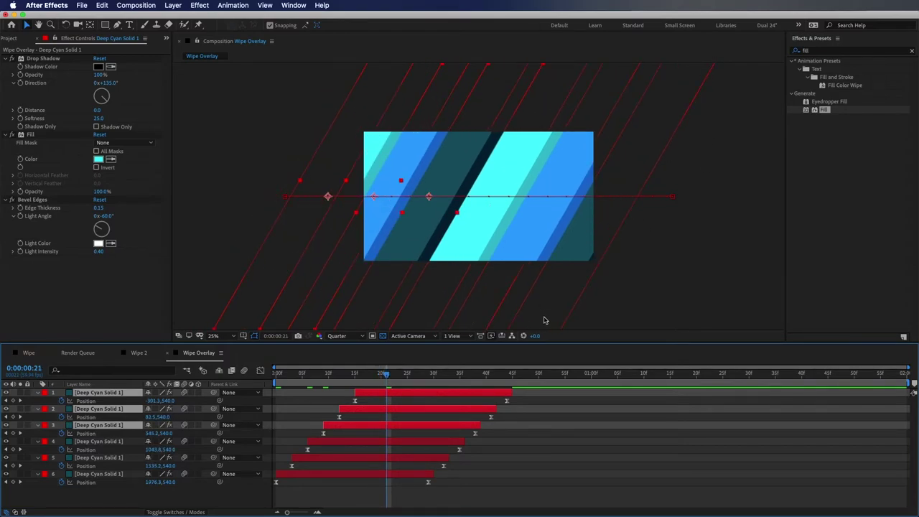
drag(384, 374, 512, 378)
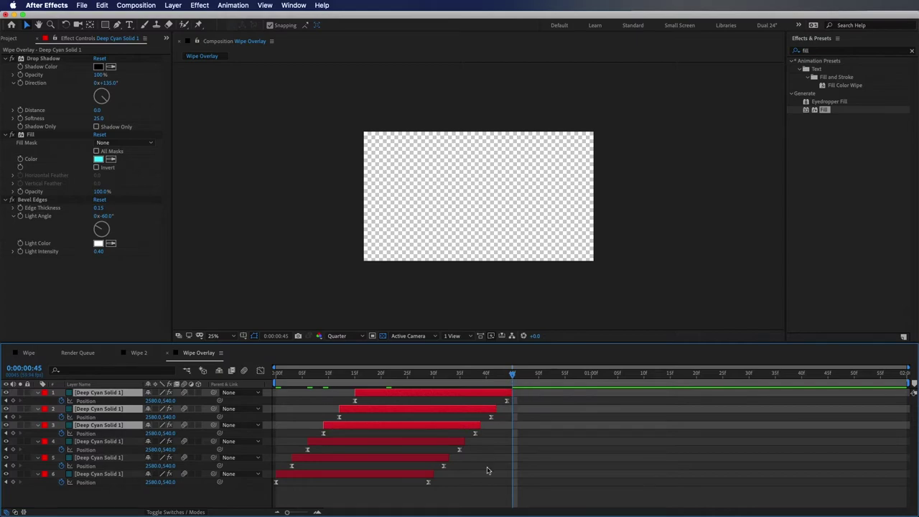
End the work area at 0:00:00:45, trim the Wipe Overlay composition to it, and preview the stripes
key(n)
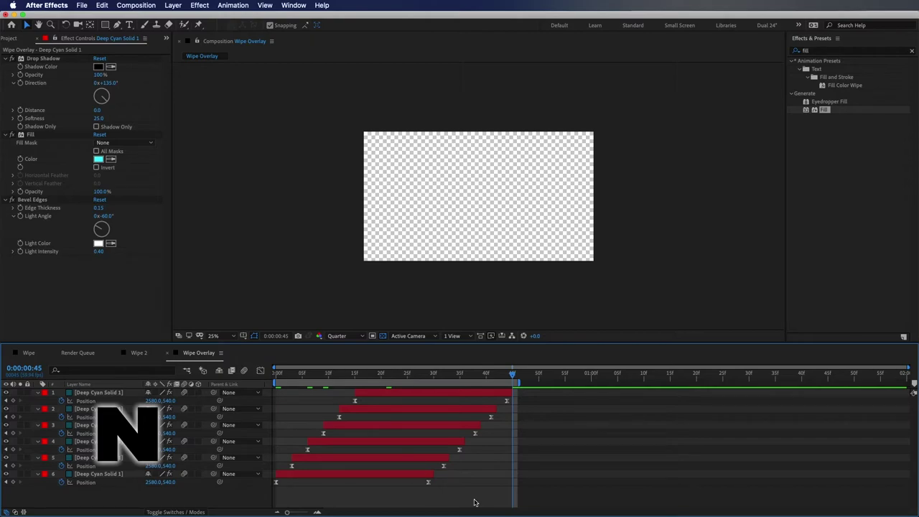
key(super+shift+x)
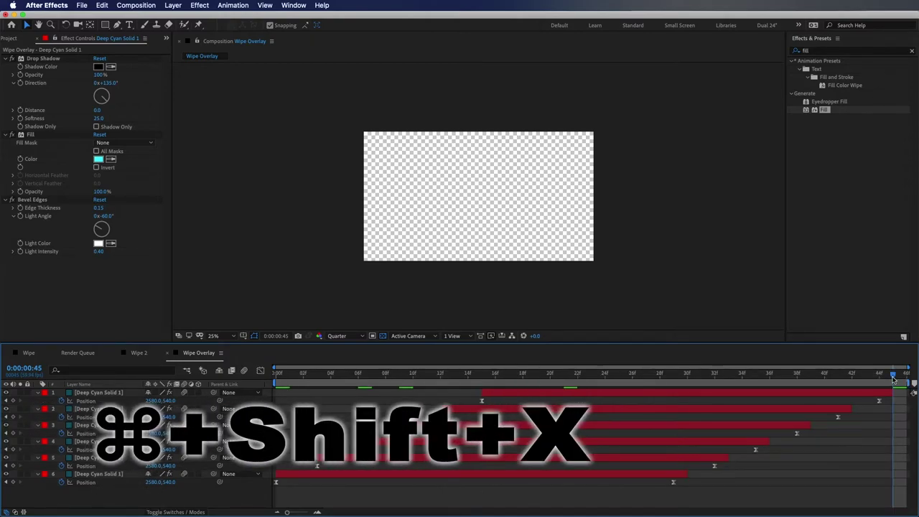
key(space)
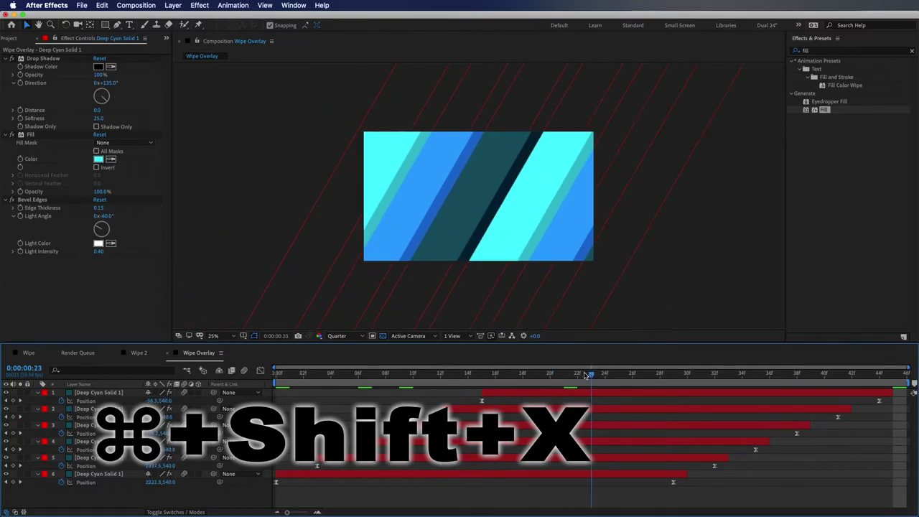
key(space)
Examine the cut between the two water clips in Wipe 2, and bring up the list of project items
click(137, 355)
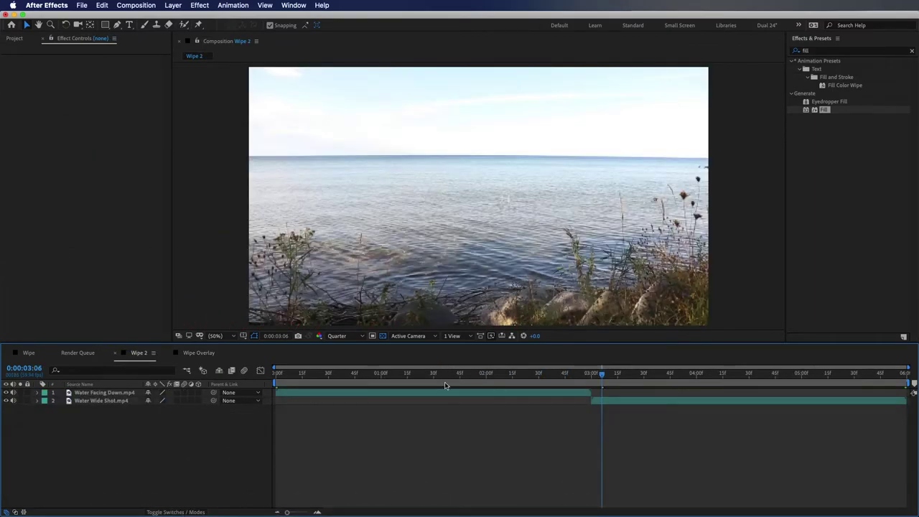
click(566, 385)
key(space)
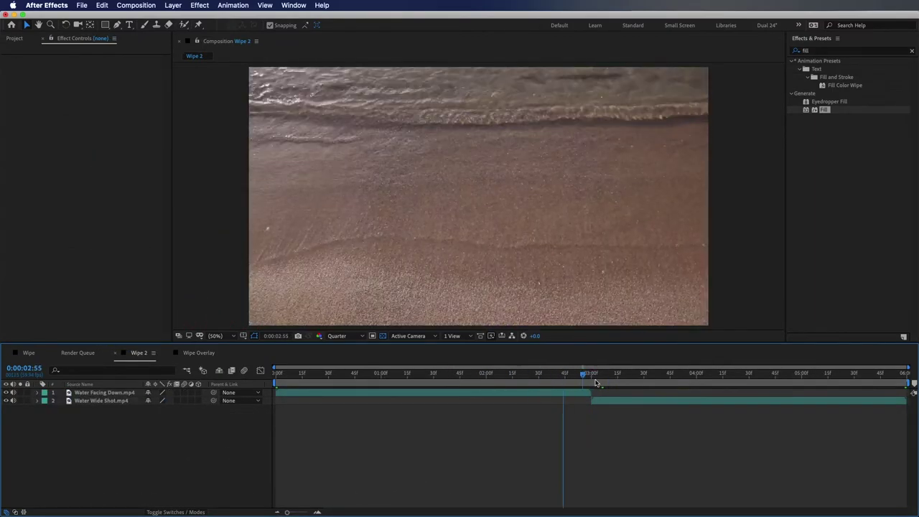
click(549, 385)
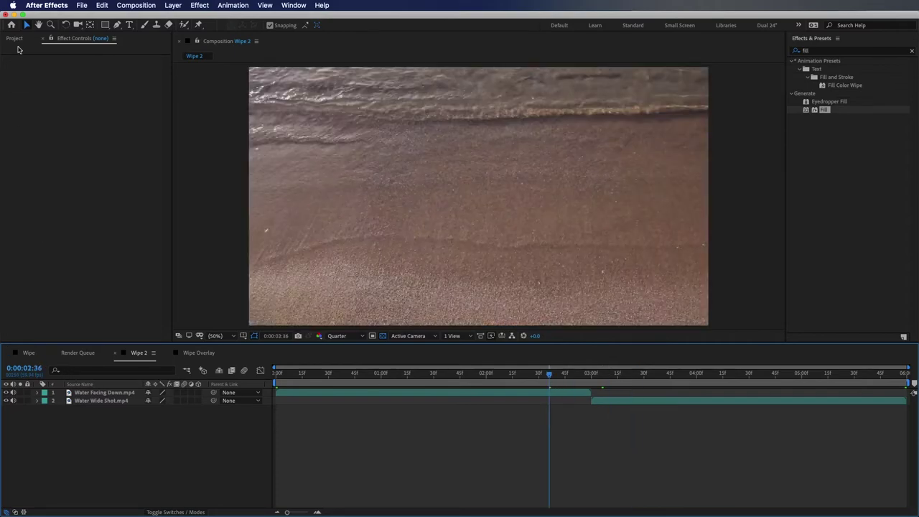
click(15, 39)
click(77, 264)
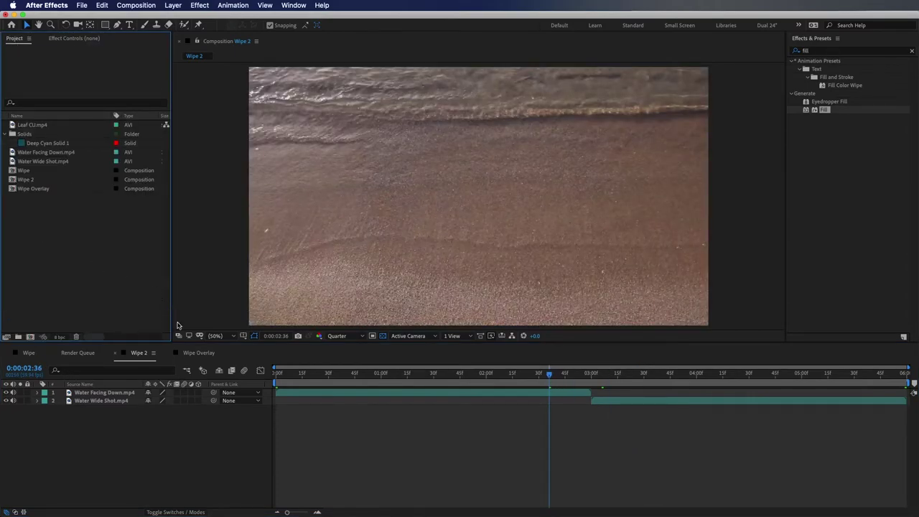
Open Wipe Overlay and add composition markers at 0:00:00:21 and 0:00:00:23 to bracket the frames fully covered by stripes
double_click(17, 189)
drag(592, 374, 564, 376)
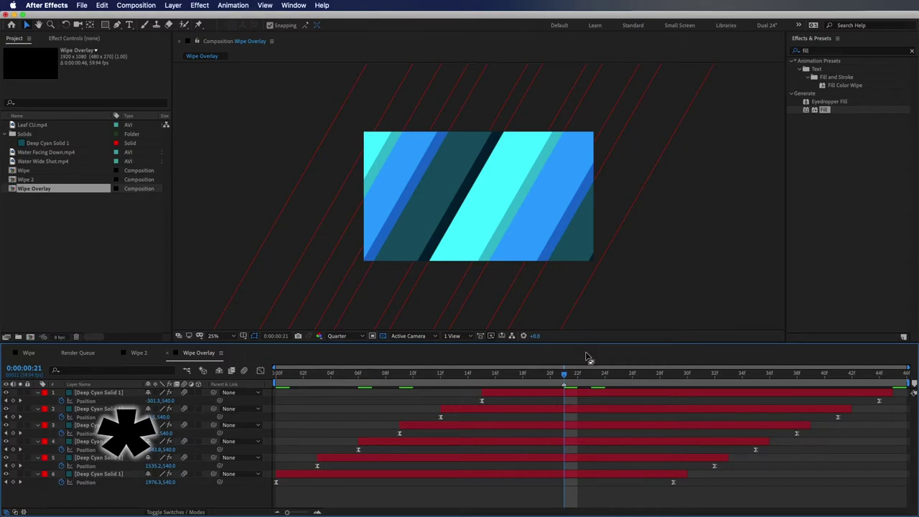
key(Page_Down)
key(Page_Down)
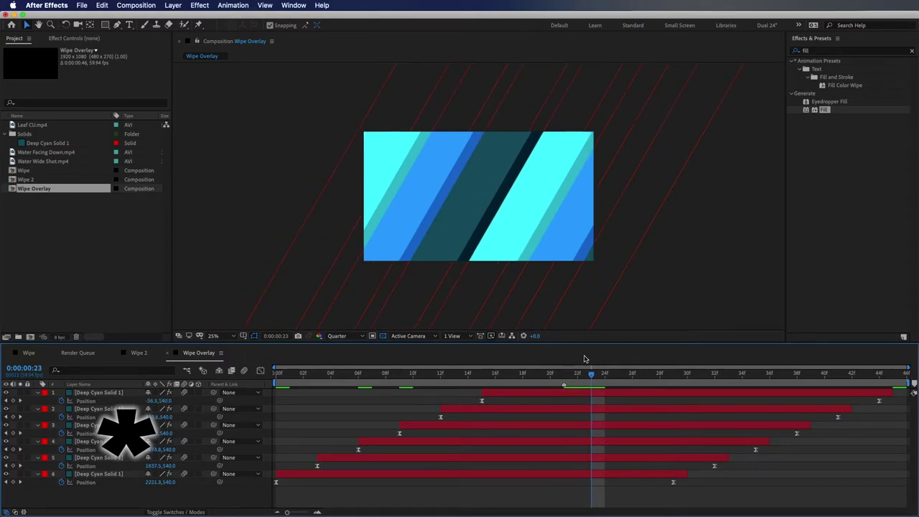
key(Page_Down)
key(Page_Up)
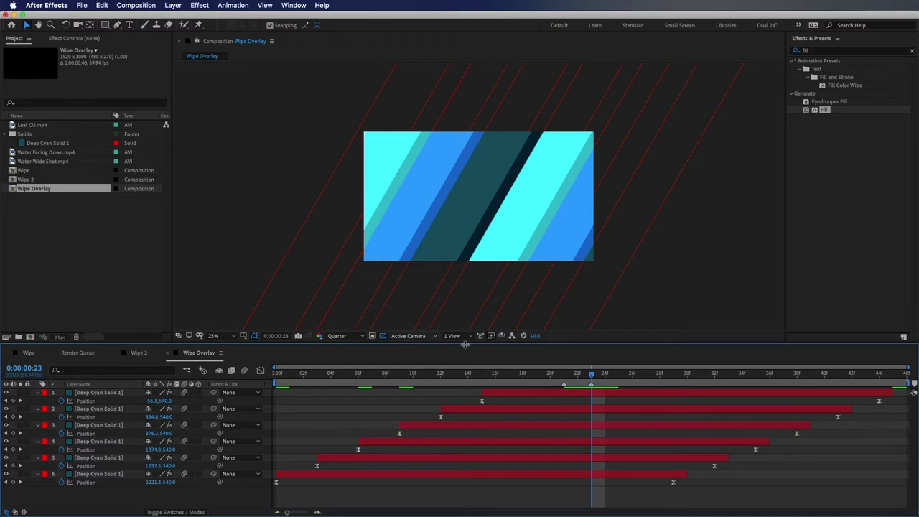
Add the Wipe Overlay composition as the top layer of Wipe 2, and check the stripe coverage at its markers
click(117, 294)
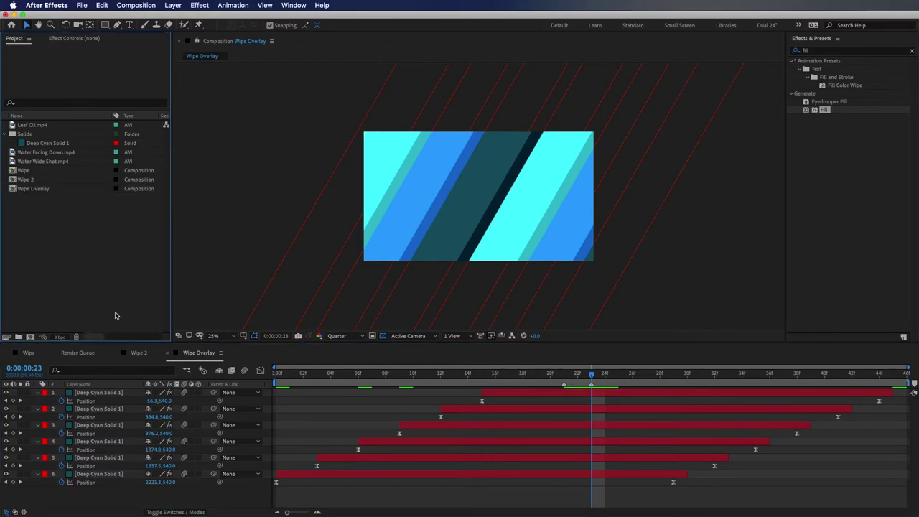
click(143, 356)
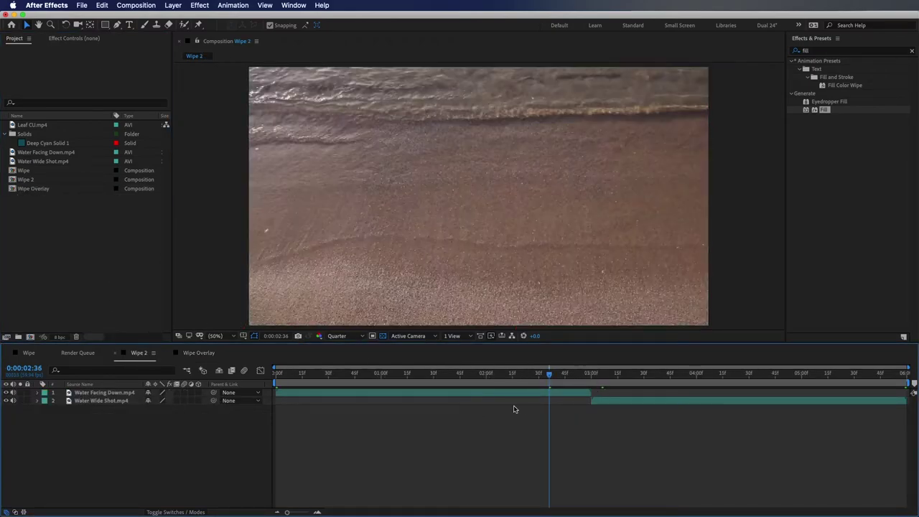
drag(14, 189, 112, 394)
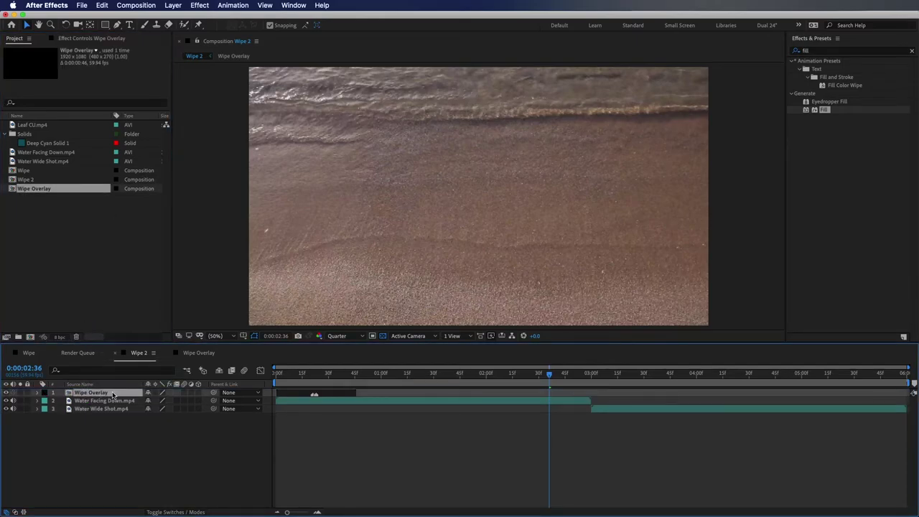
click(317, 376)
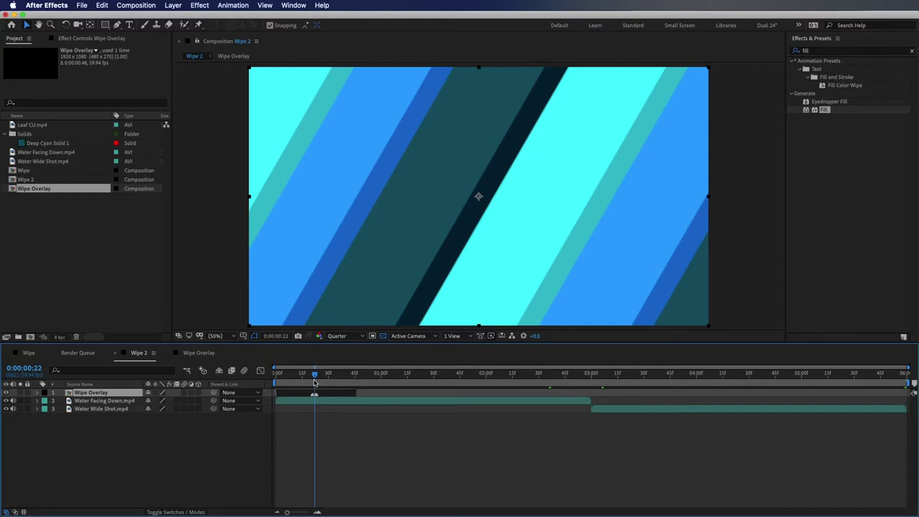
drag(314, 382, 312, 382)
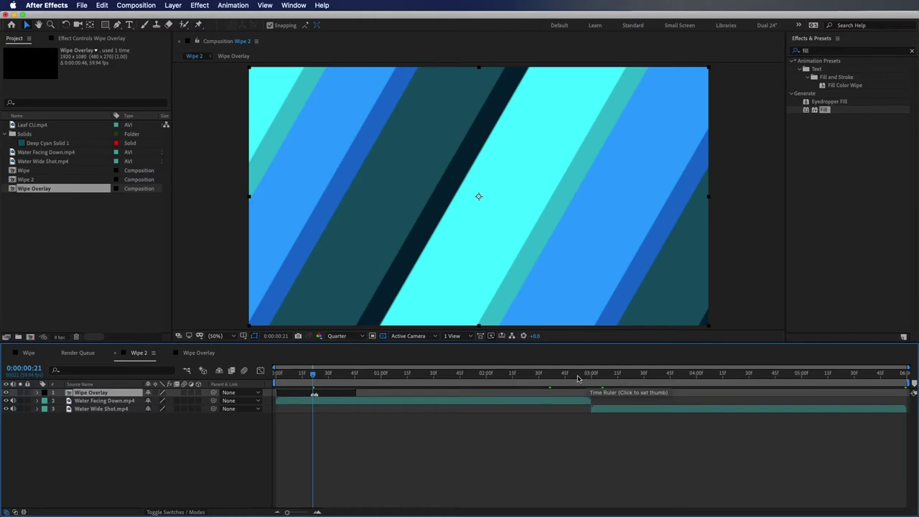
Move the Wipe Overlay layer so that its two markers straddle the cut between the clips at 0:00:03:00
drag(606, 378, 587, 376)
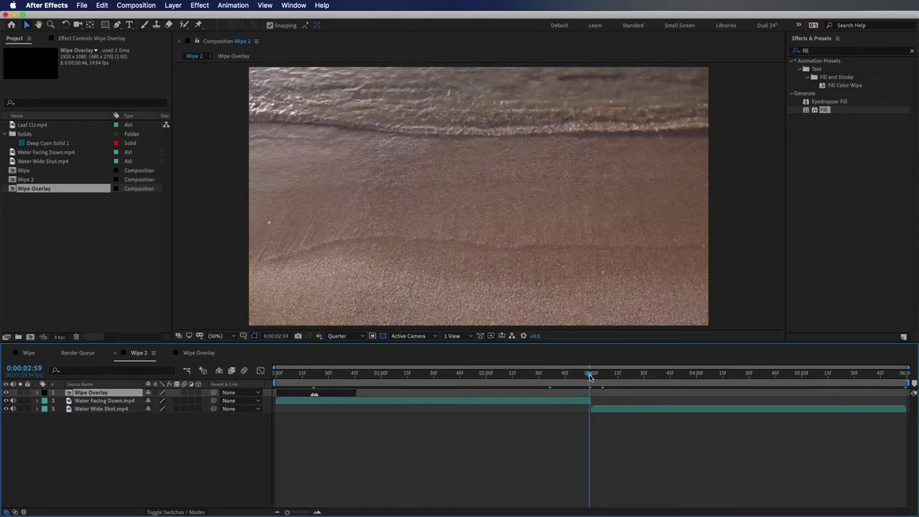
drag(330, 396, 604, 401)
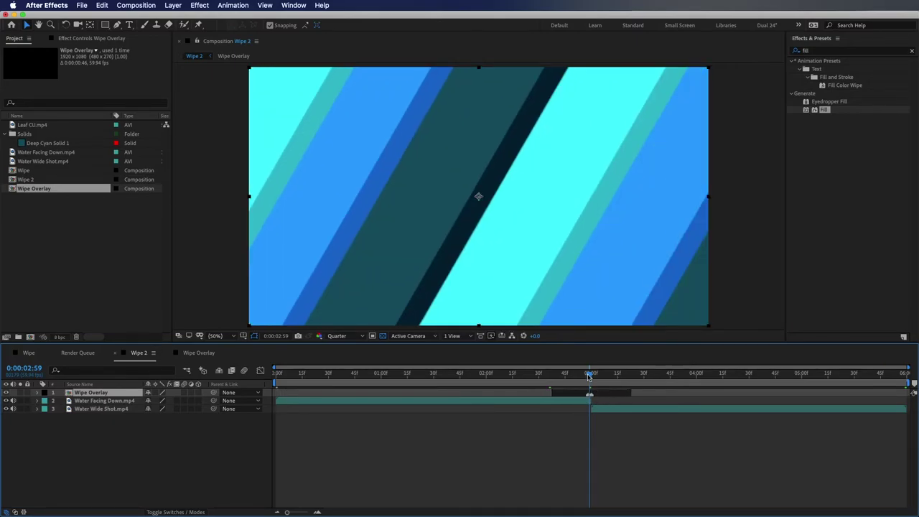
key(equal)
key(equal)
key(equal)
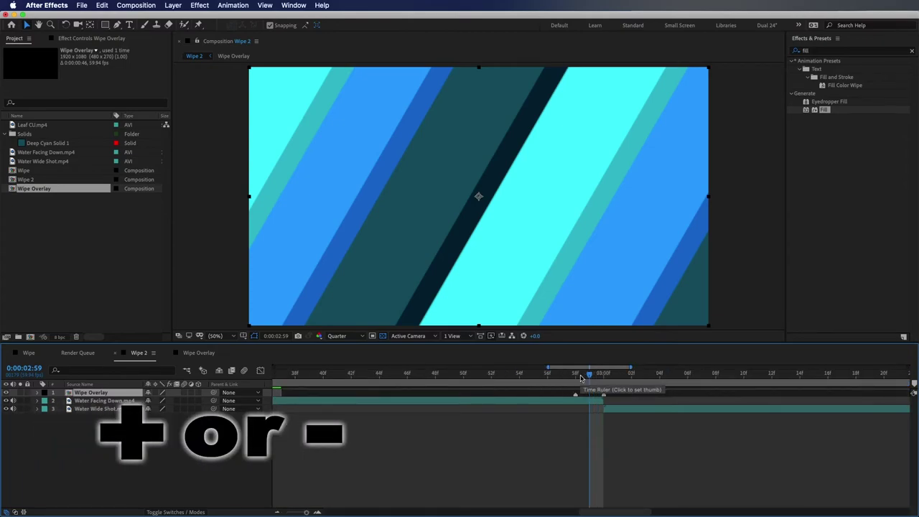
click(575, 377)
drag(573, 376, 607, 385)
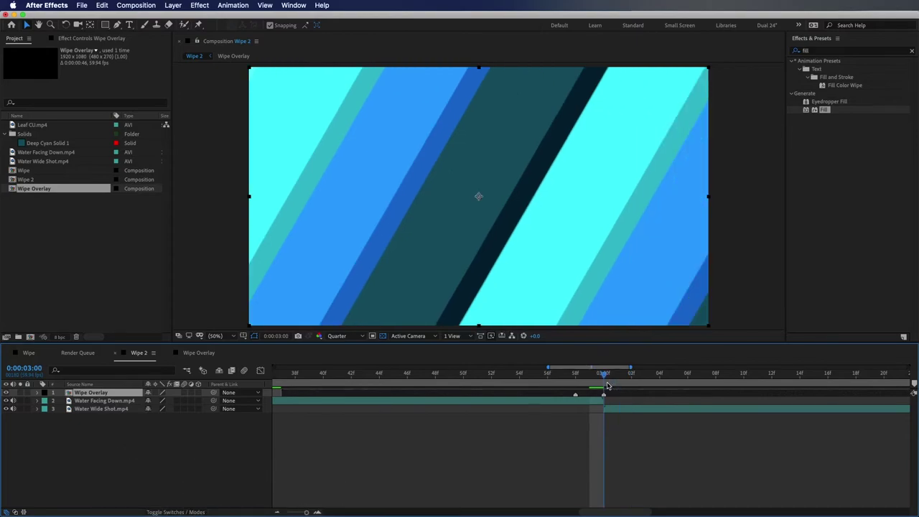
drag(533, 378, 518, 404)
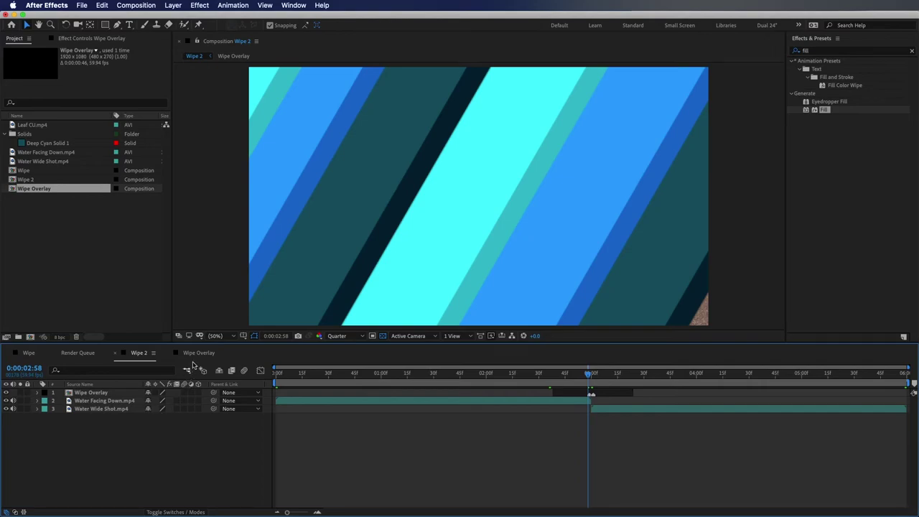
Enable motion blur for the Wipe Overlay composition, and return to Wipe 2
click(199, 353)
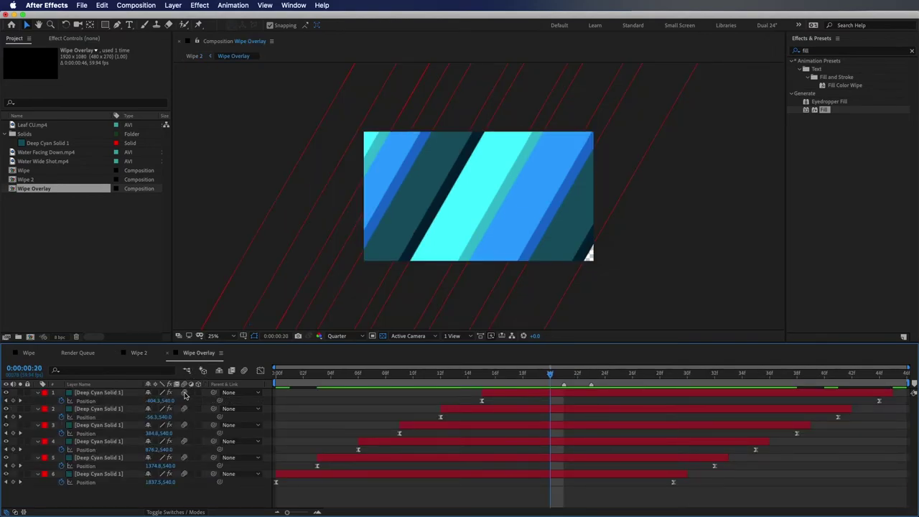
click(244, 371)
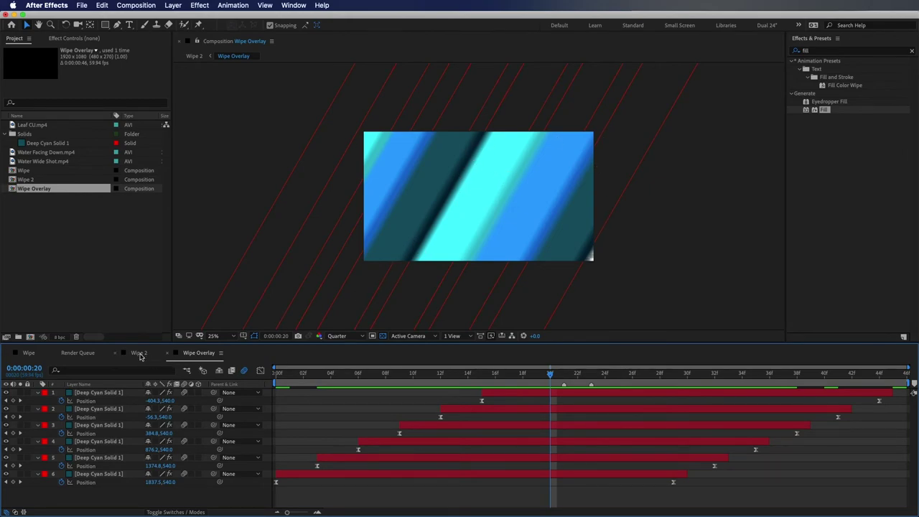
click(140, 353)
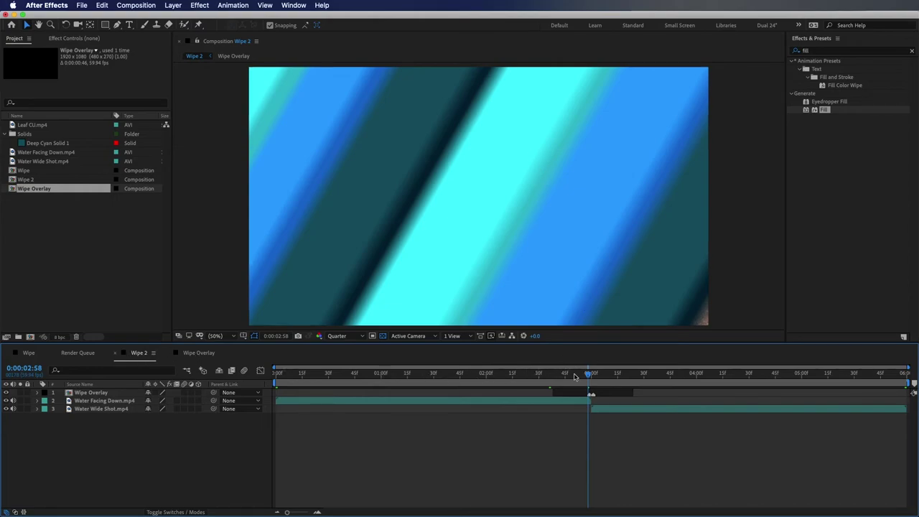
Scrub through the motion-blurred stripes across the cut in Wipe 2
key(Page_Down)
key(Page_Down)
key(Page_Down)
key(Page_Down)
key(Page_Down)
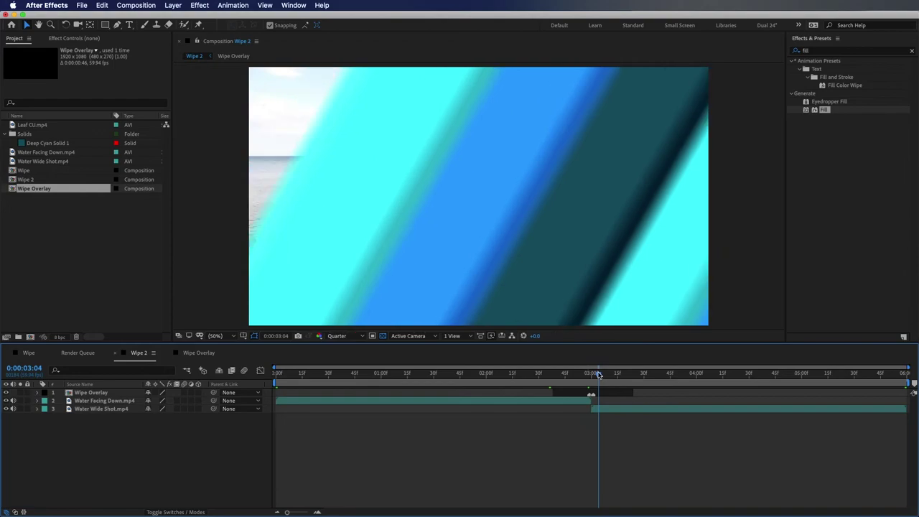
drag(584, 374, 631, 375)
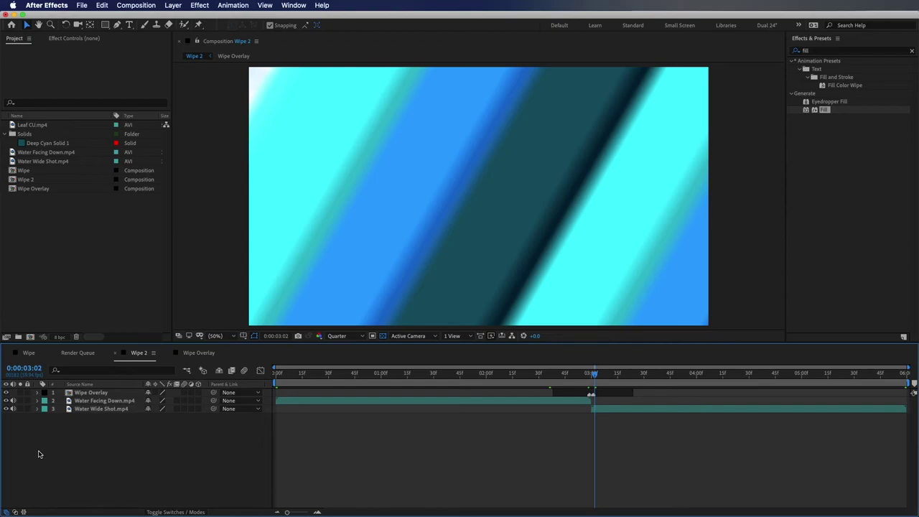
Add the Wipe Overlay composition to the render queue
click(197, 353)
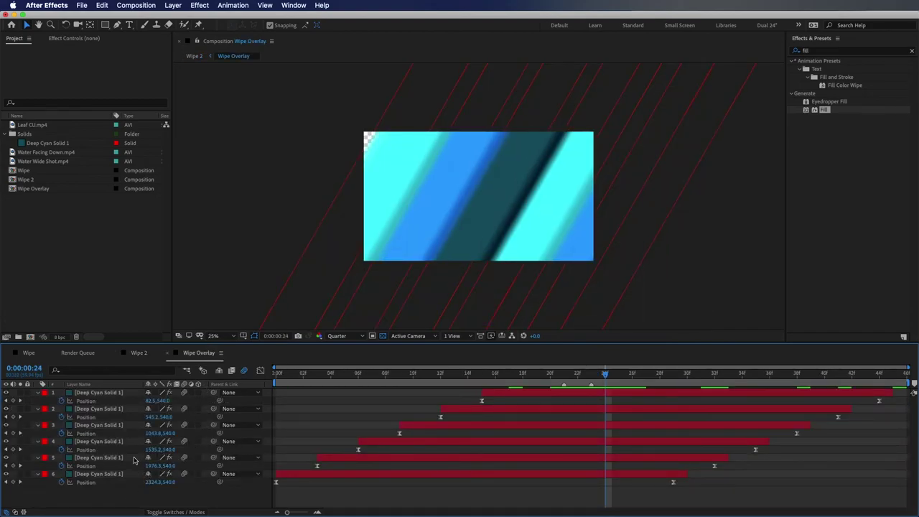
click(82, 5)
mouse_move(100, 149)
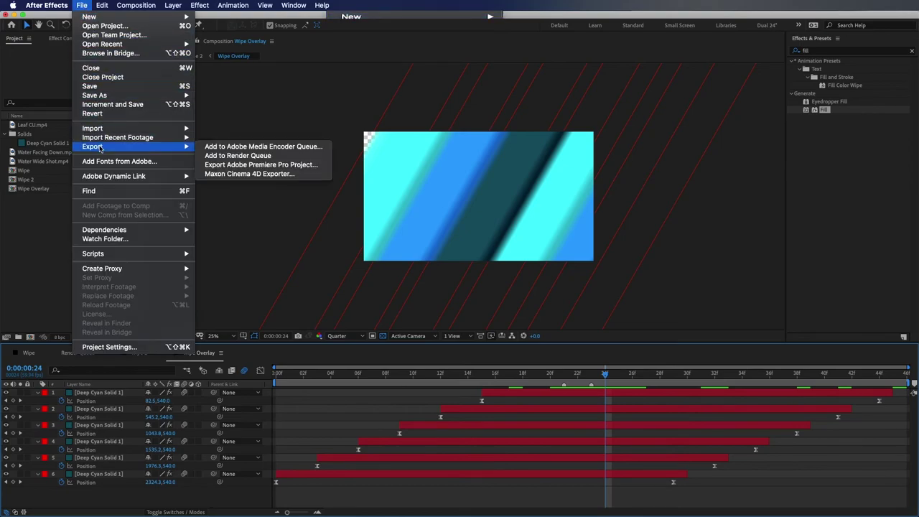
click(259, 156)
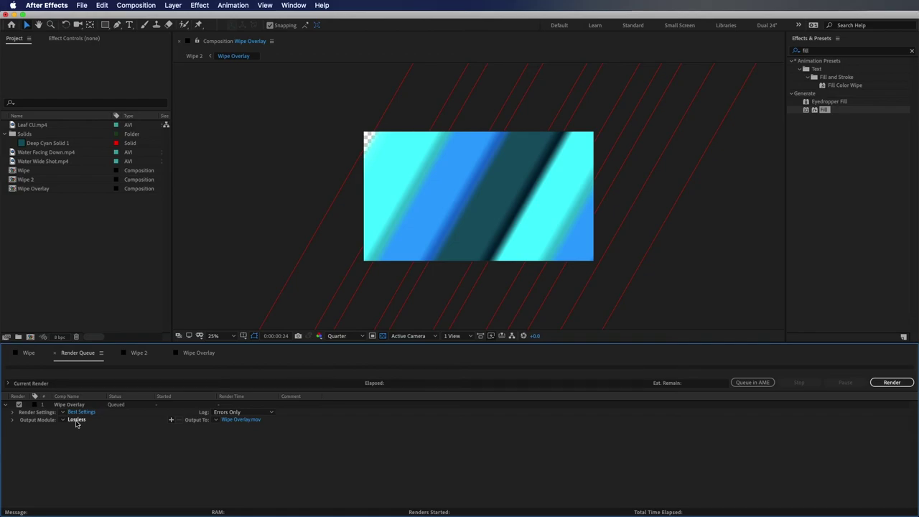
Set the QuickTime output channels to RGB + Alpha, and render Wipe Overlay.mov
click(76, 420)
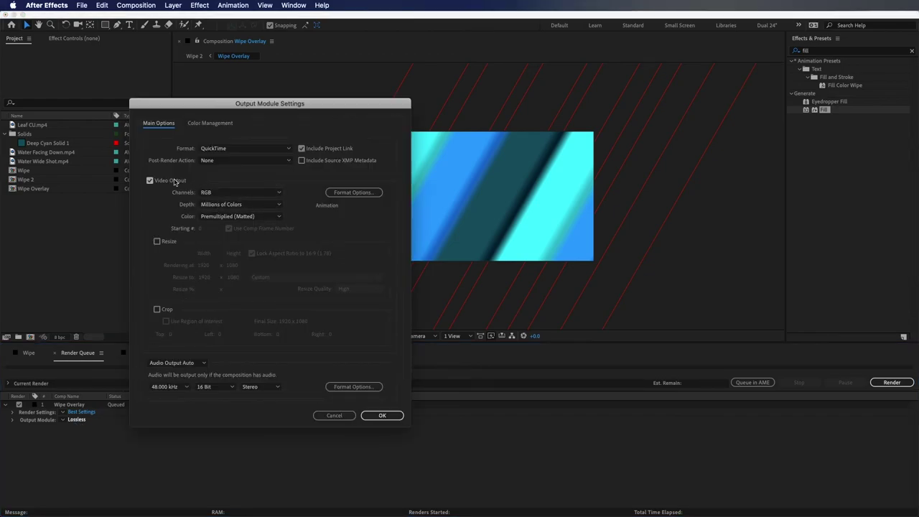
click(225, 196)
click(230, 224)
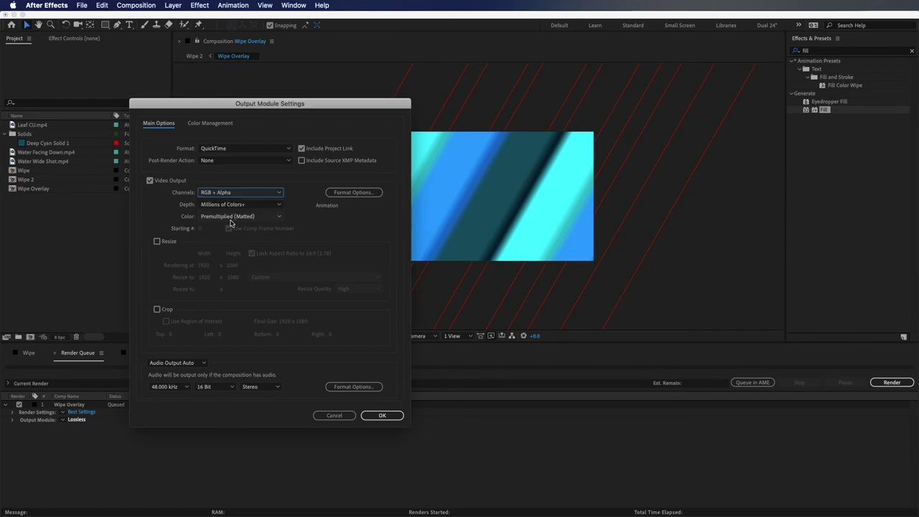
click(382, 415)
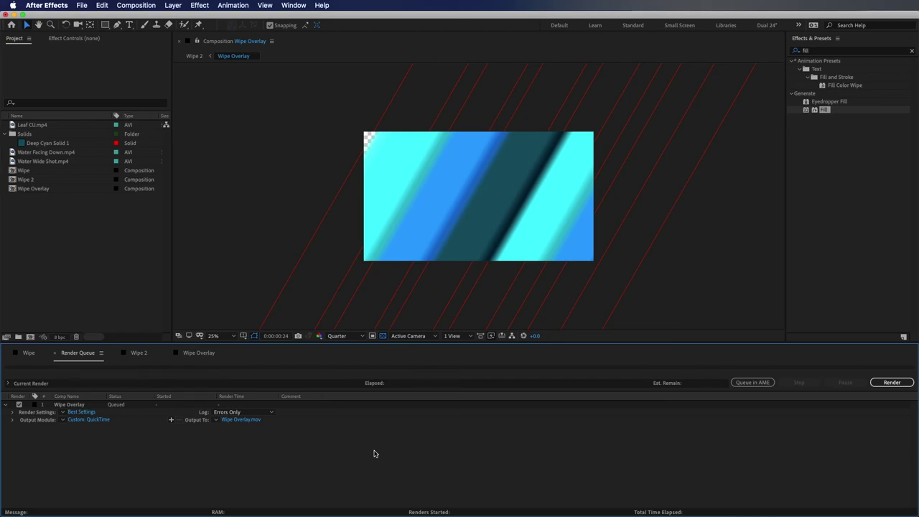
click(890, 382)
key(Caps_Lock)
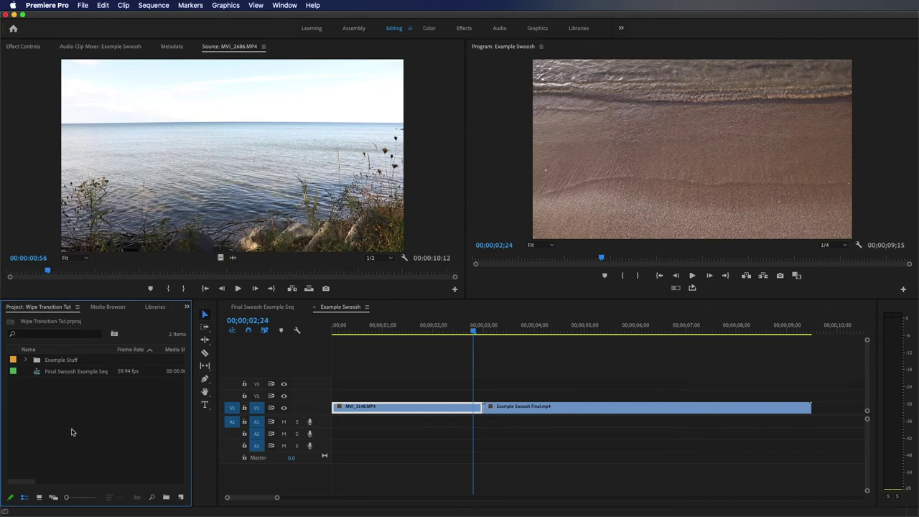
Import Wipe Overlay.mov from Finder into the Premiere Pro project, and place it on track V2 over the cut between the two clips
key(super+Tab)
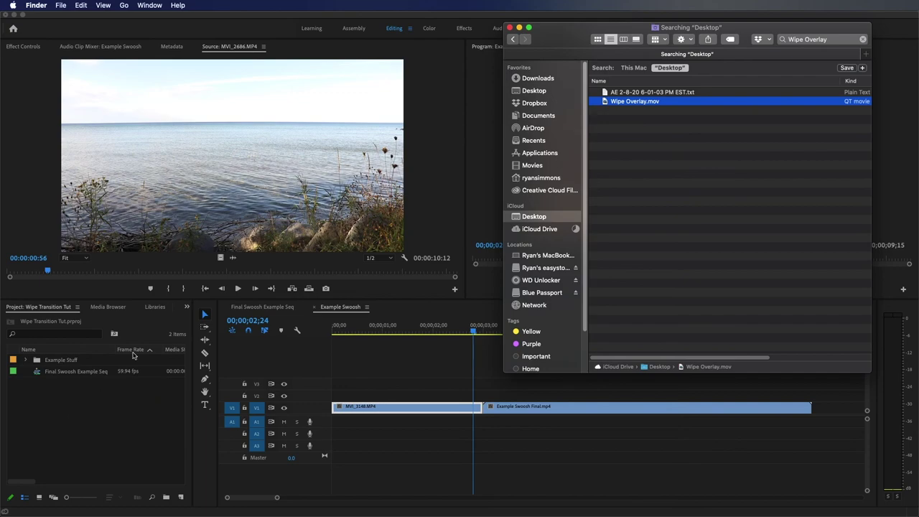
click(509, 28)
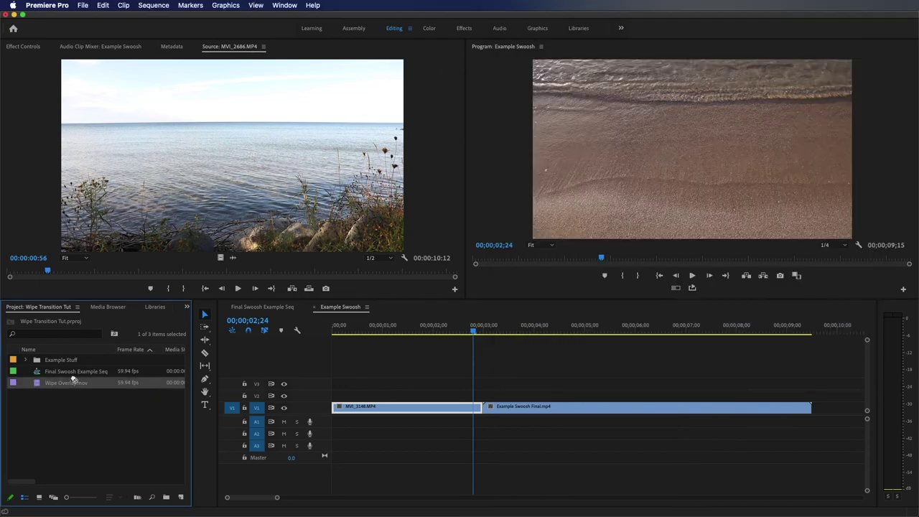
drag(72, 379, 382, 376)
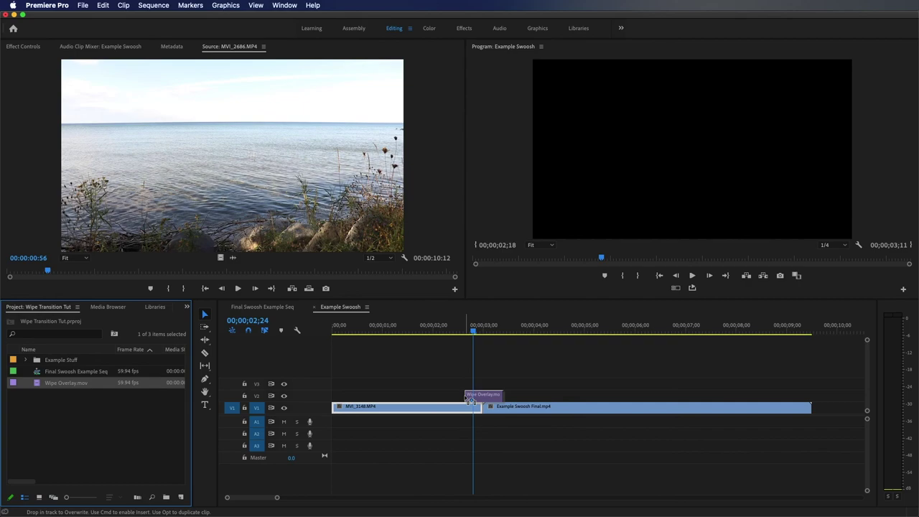
drag(470, 399, 470, 400)
drag(474, 331, 509, 340)
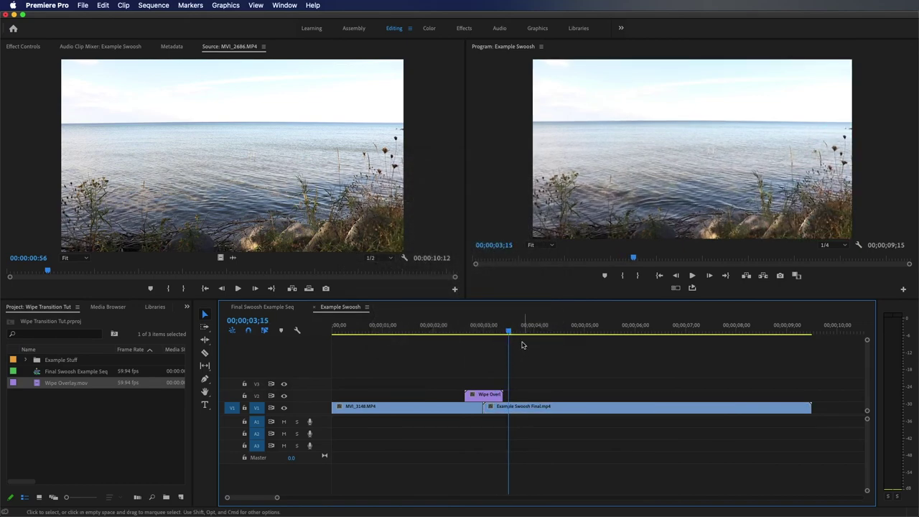
mouse_move(509, 332)
mouse_down()
mouse_move(443, 333)
mouse_move(501, 343)
mouse_up()
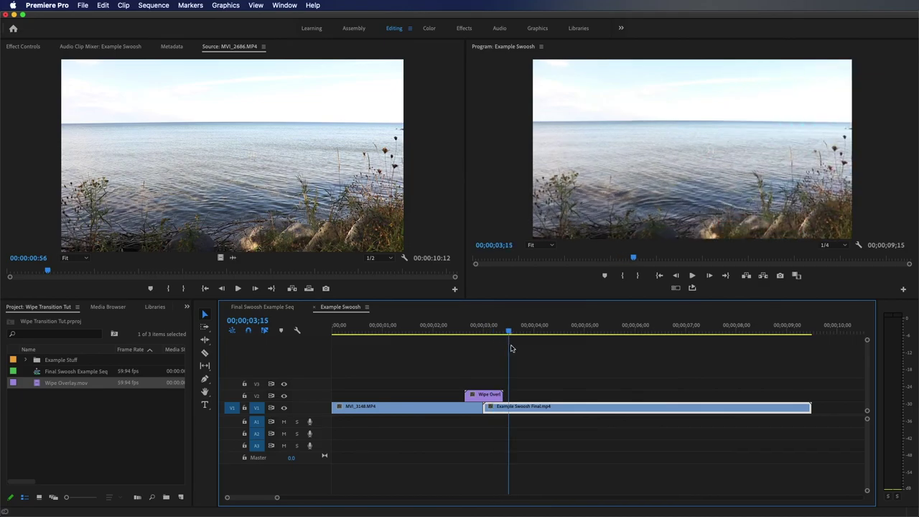